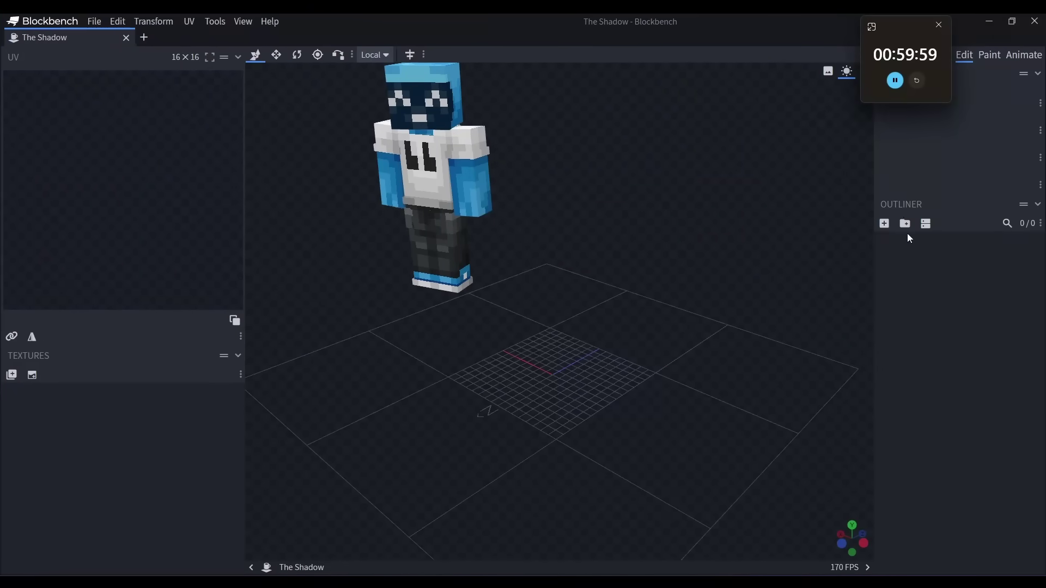
Step: Add a root group to the empty model and name it Creature
click(906, 224)
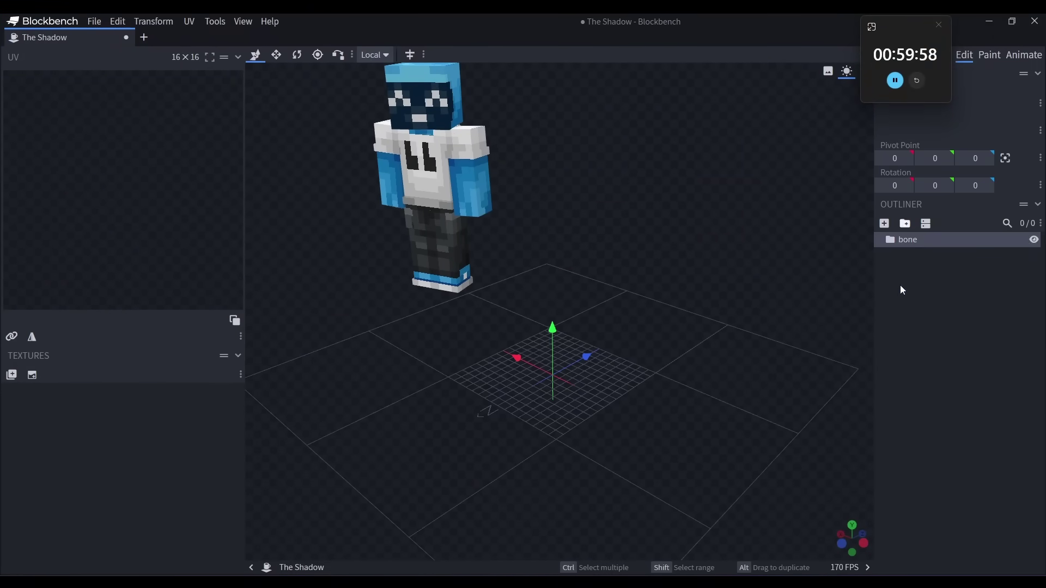
double_click(918, 241)
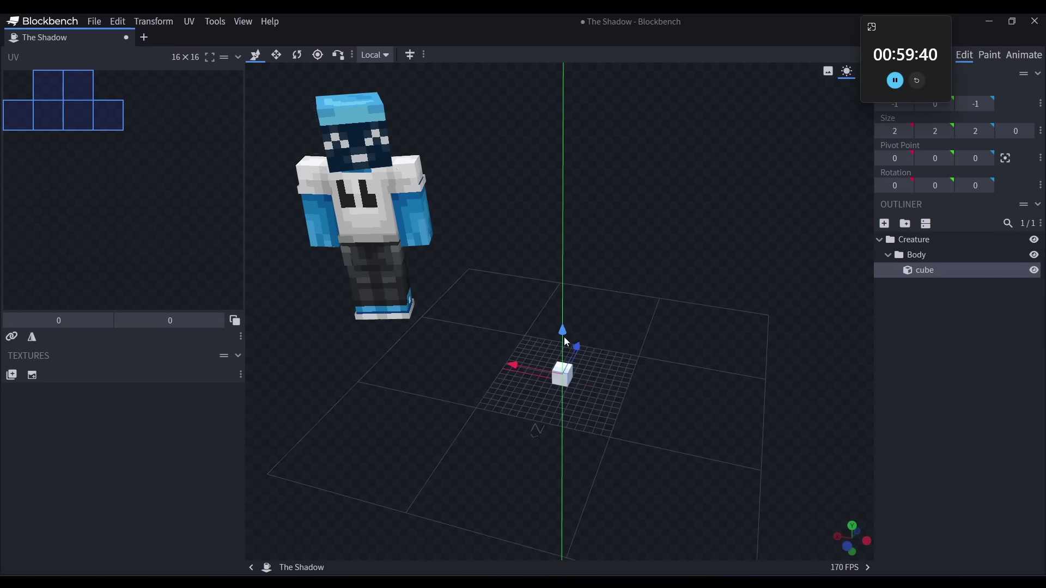
Step: Raise the Body group's cube well above the grid and resize it symmetrically to form the first torso block
drag(564, 337, 564, 268)
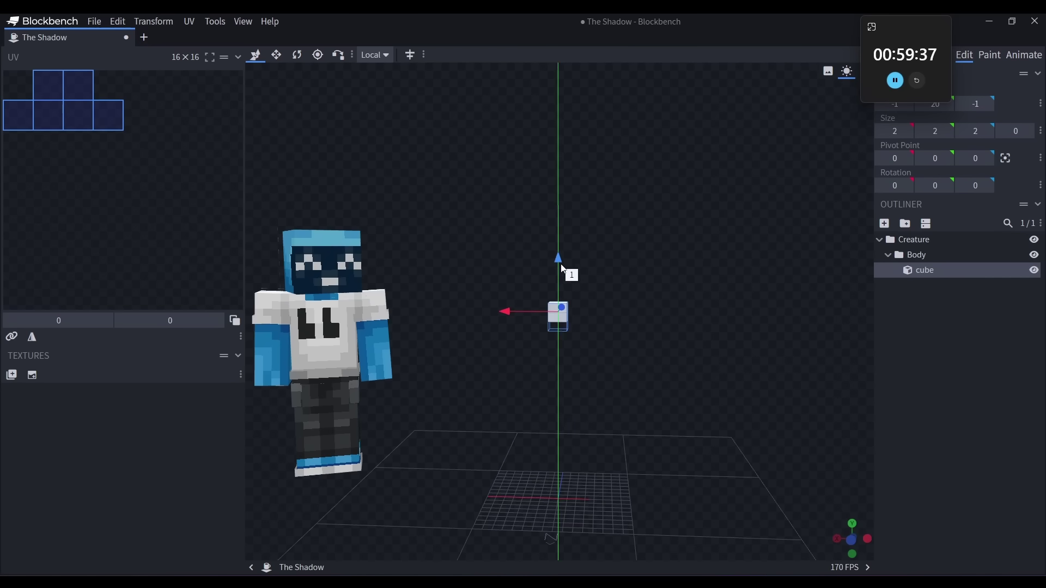
key(s)
drag(612, 313, 580, 387)
scroll(579, 384, up, 5)
right_drag(573, 371, 604, 347)
mouse_move(541, 289)
alt+mouse_down()
mouse_move(575, 286)
mouse_move(555, 296)
alt+mouse_up()
drag(627, 306, 687, 302)
alt+drag(586, 306, 602, 307)
drag(552, 276, 552, 194)
Step: Duplicate the torso block, reposition the copy and resize it as the next segment of the body
key(ctrl+d)
key(v)
click(1008, 272)
click(1008, 285)
key(s)
alt+drag(503, 246, 486, 245)
drag(535, 191, 536, 203)
Step: Duplicate the second torso segment, raise the copy and enlarge it symmetrically as the block above
key(ctrl+d)
drag(536, 197, 537, 137)
alt+drag(571, 194, 586, 197)
drag(668, 323, 709, 262)
click(915, 299)
drag(534, 229, 512, 130)
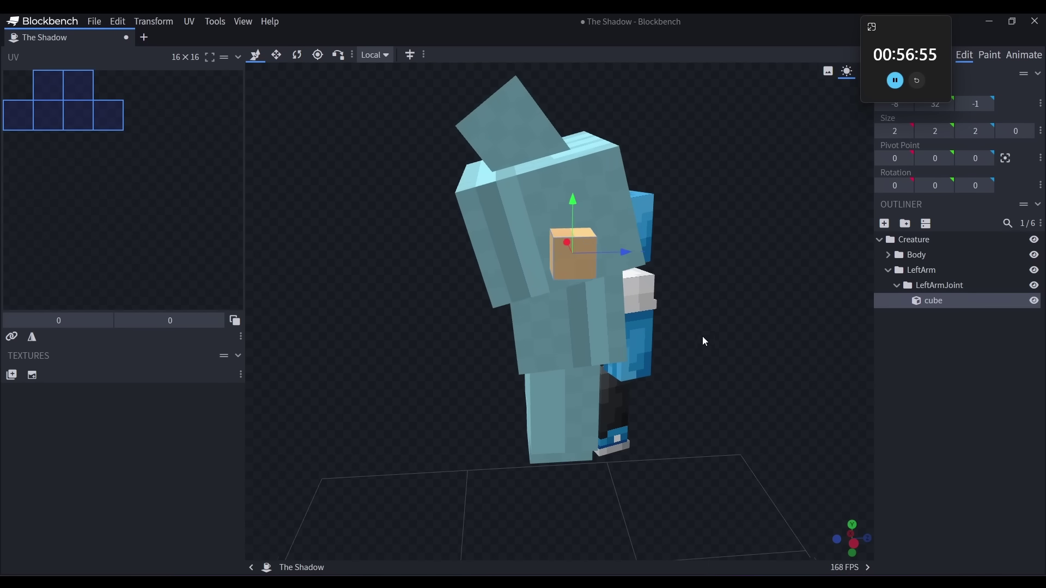
Step: Enlarge the LeftArmJoint cube to about 3 high and 4 deep as the start of the upper arm
key(s)
drag(523, 252, 487, 262)
drag(551, 201, 549, 183)
drag(682, 314, 806, 310)
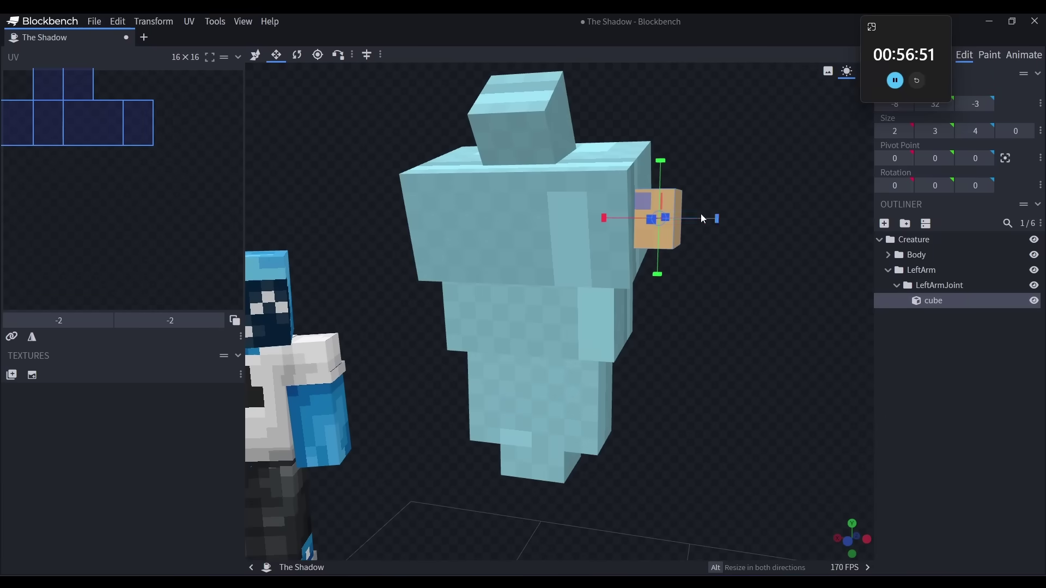
drag(715, 219, 646, 273)
scroll(695, 269, down, 3)
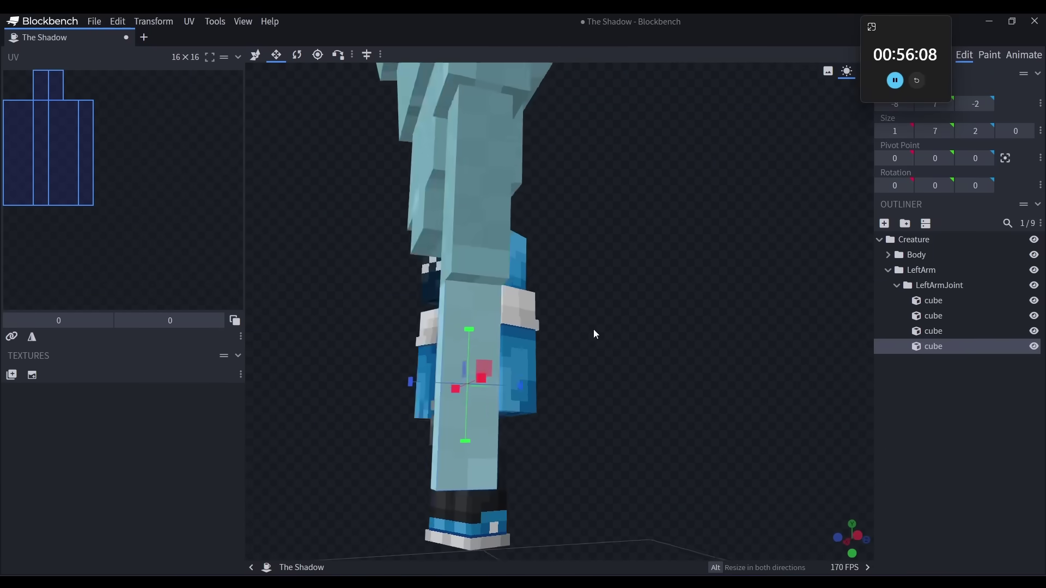
Step: Resize the lowest left arm cube to 1 × 5 × 1 and centre it under the segment above at -8.5, 9, -1.5
drag(594, 332, 564, 333)
drag(512, 393, 496, 401)
drag(687, 322, 797, 325)
key(v)
drag(518, 386, 533, 387)
drag(419, 343, 543, 332)
drag(478, 396, 489, 397)
drag(610, 354, 738, 350)
key(s)
drag(591, 447, 596, 368)
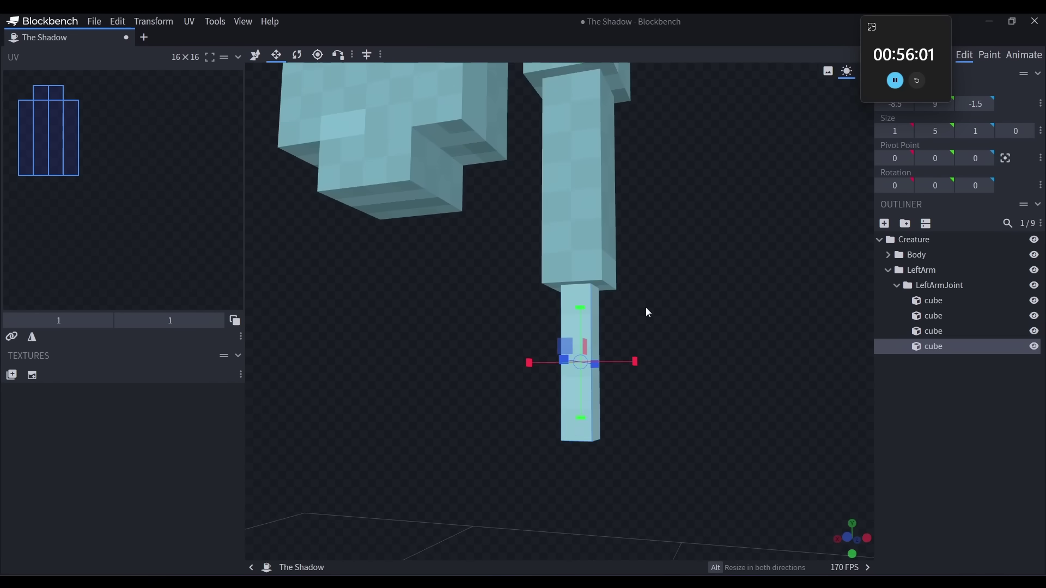
Step: Examine the tapered left arm and its proportions to the torso from several sides
drag(675, 280, 702, 289)
scroll(701, 289, down, 6)
scroll(698, 346, down, 4)
right_drag(701, 288, 716, 230)
scroll(698, 346, up, 5)
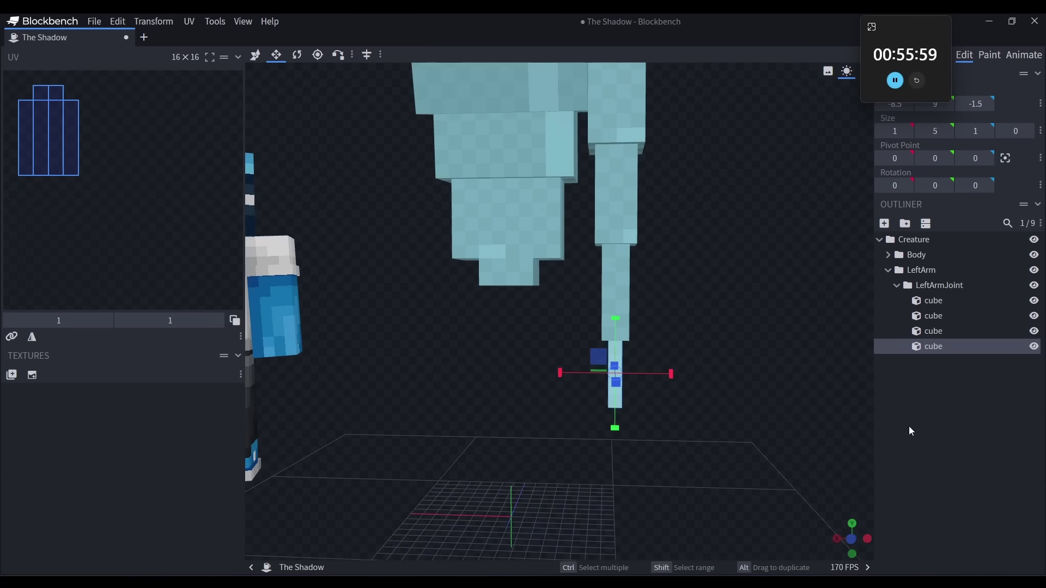
click(909, 426)
right_drag(751, 309, 740, 274)
scroll(671, 270, down, 6)
right_drag(671, 274, 668, 331)
scroll(681, 350, up, 11)
drag(684, 355, 677, 262)
drag(707, 351, 651, 286)
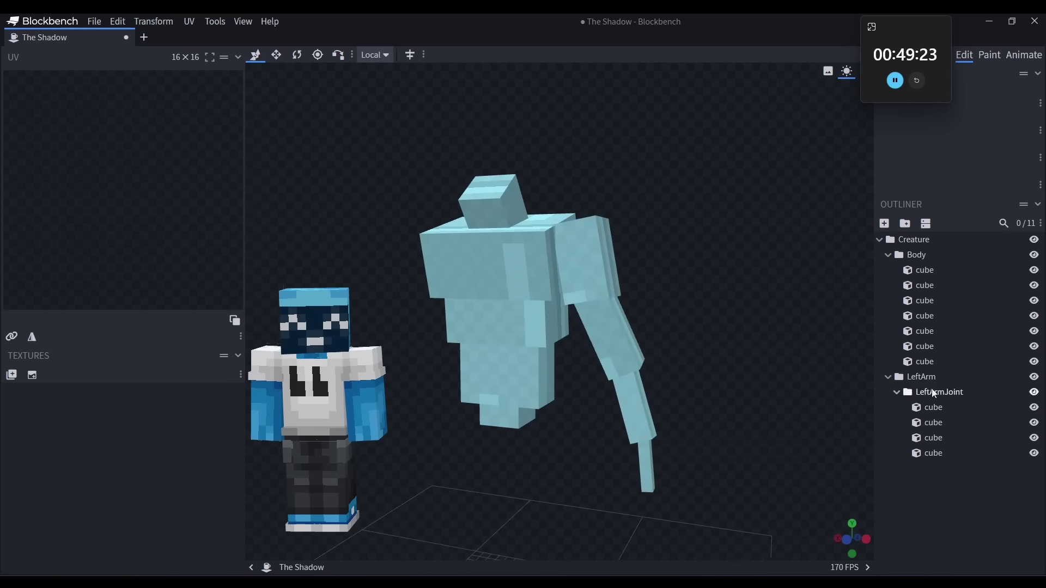
Step: Duplicate the LeftArm group and flip the copy along the X axis to create the right arm
click(901, 381)
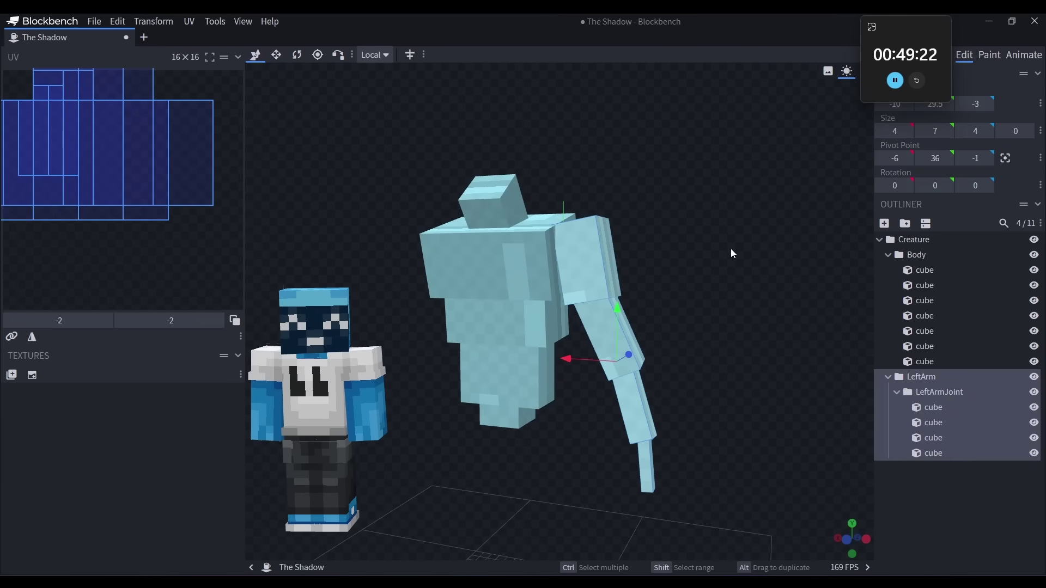
key(ctrl+d)
click(153, 21)
mouse_move(165, 75)
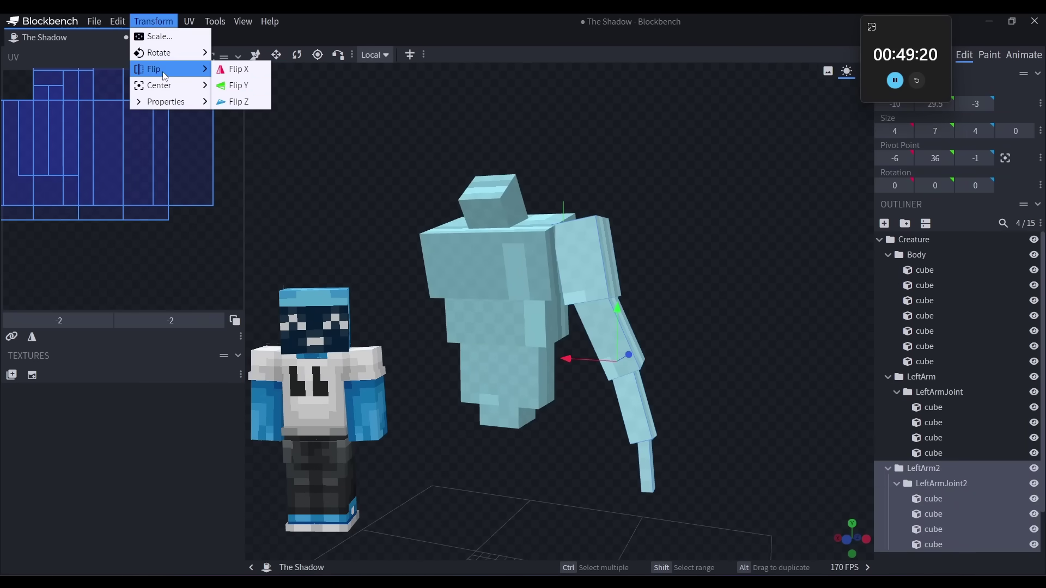
click(243, 72)
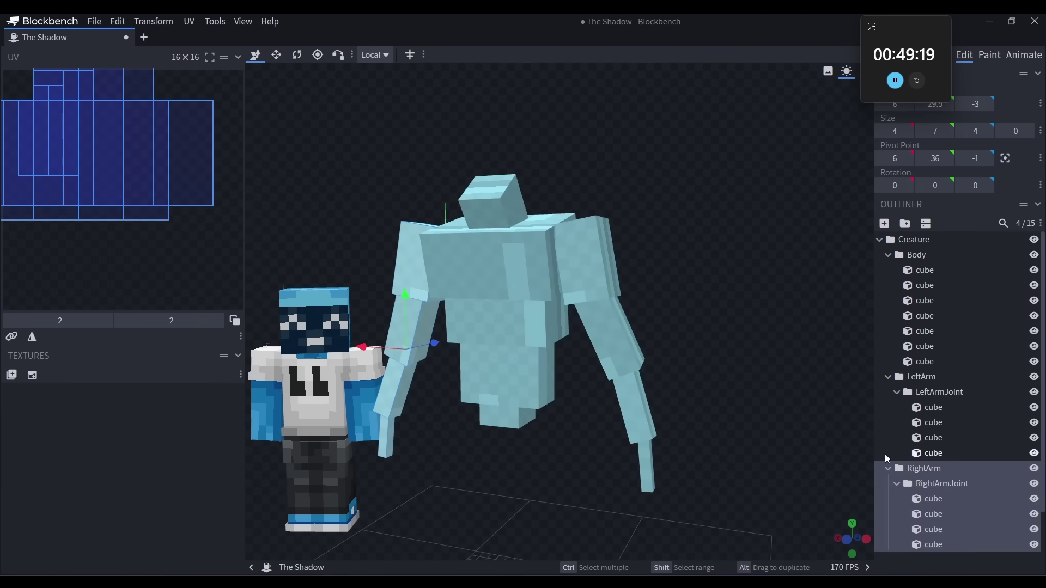
click(929, 554)
drag(760, 375, 732, 406)
scroll(820, 368, down, 3)
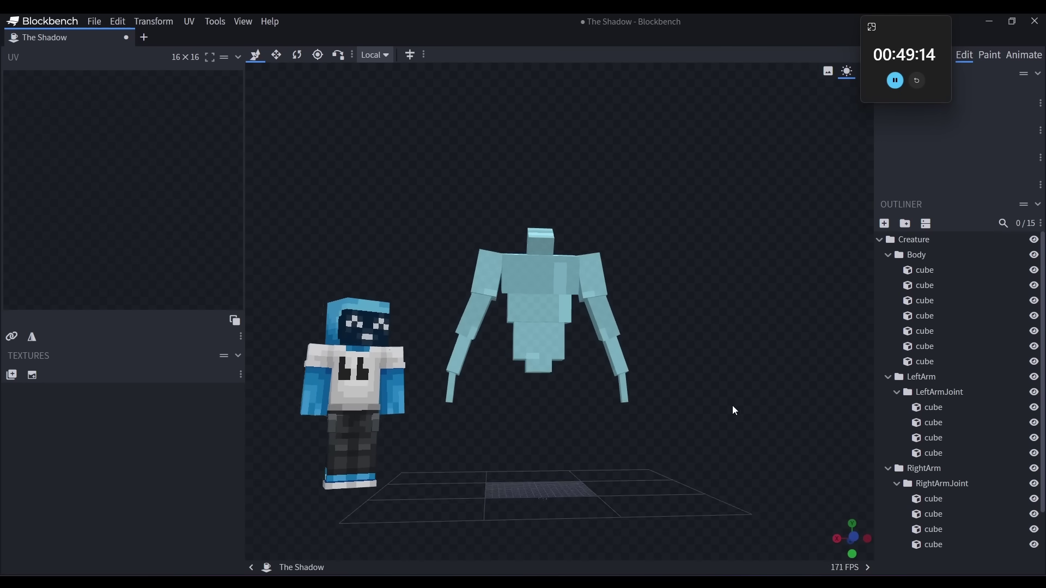
scroll(736, 340, up, 5)
Step: Collapse the RightArm, LeftArm and Body groups in the outliner and add a new group for the left leg
click(889, 469)
click(890, 376)
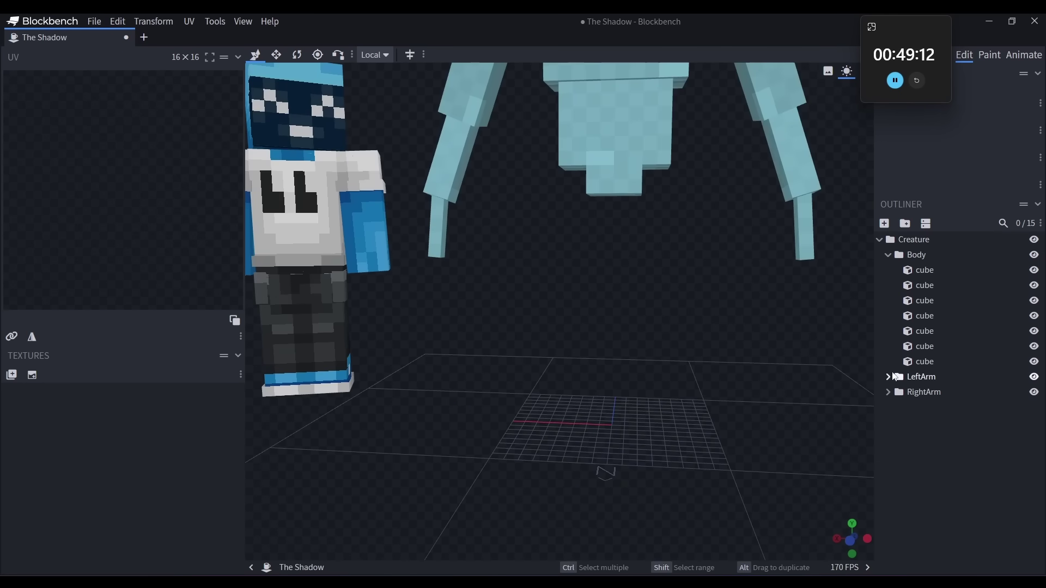
click(888, 255)
scroll(724, 432, up, 5)
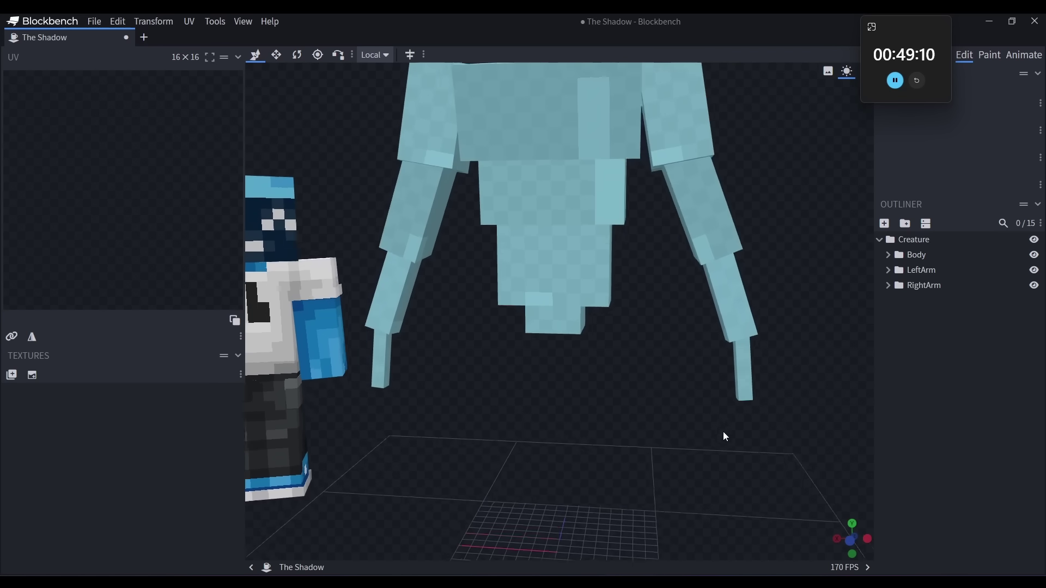
click(905, 224)
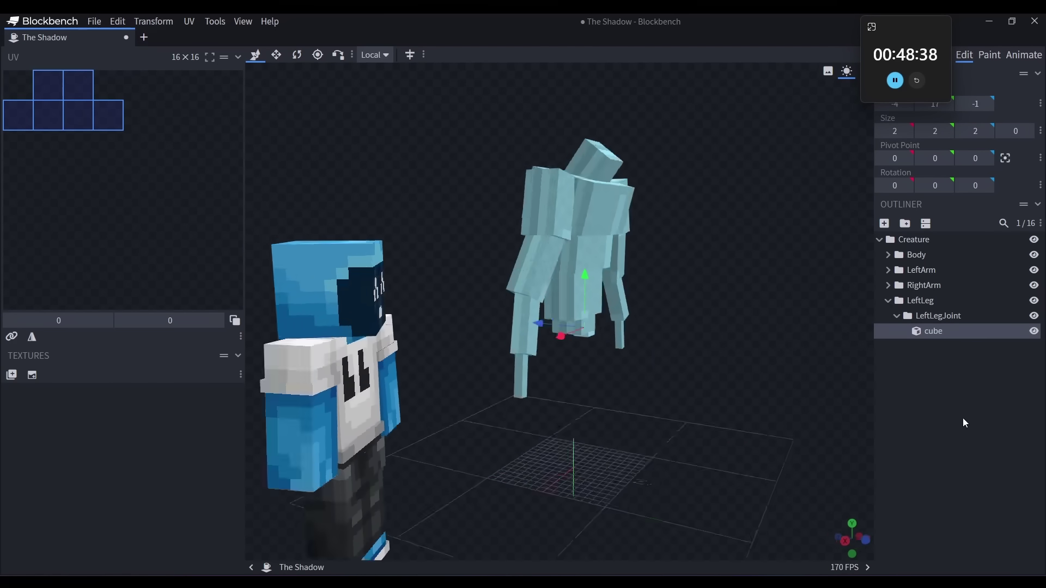
drag(962, 417, 829, 403)
right_drag(730, 368, 737, 375)
drag(739, 380, 669, 390)
scroll(622, 415, up, 5)
scroll(622, 415, down, 3)
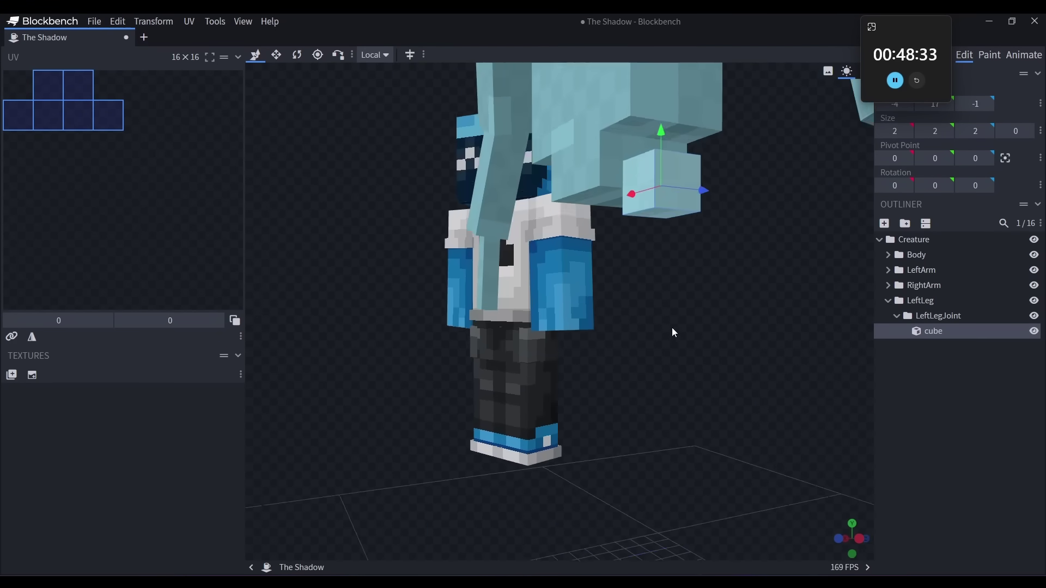
scroll(672, 344, up, 2)
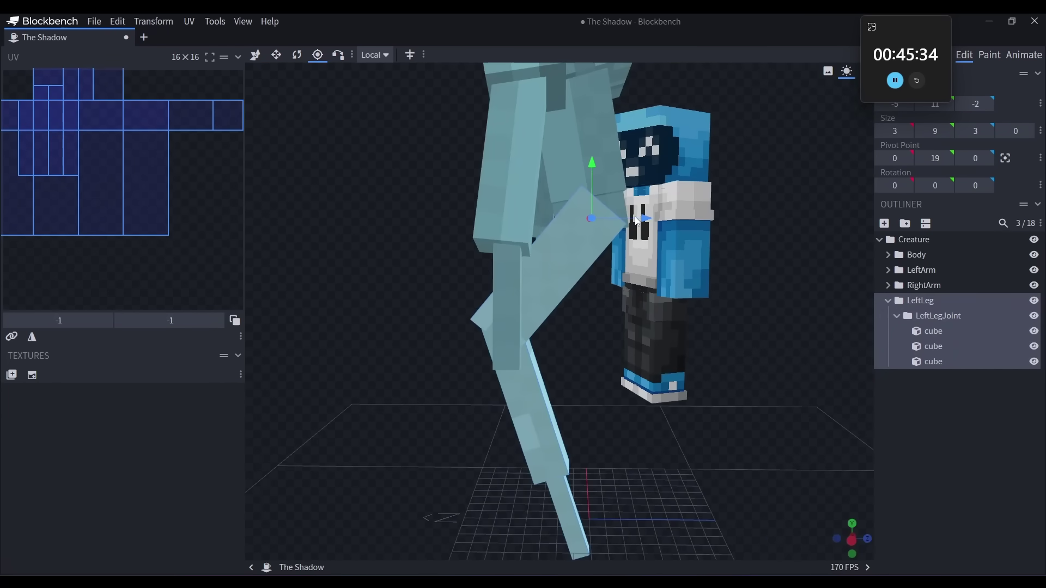
Step: Duplicate the LeftLeg group and flip the copy along the X axis to create the right leg
key(KP_1)
key(ctrl+d)
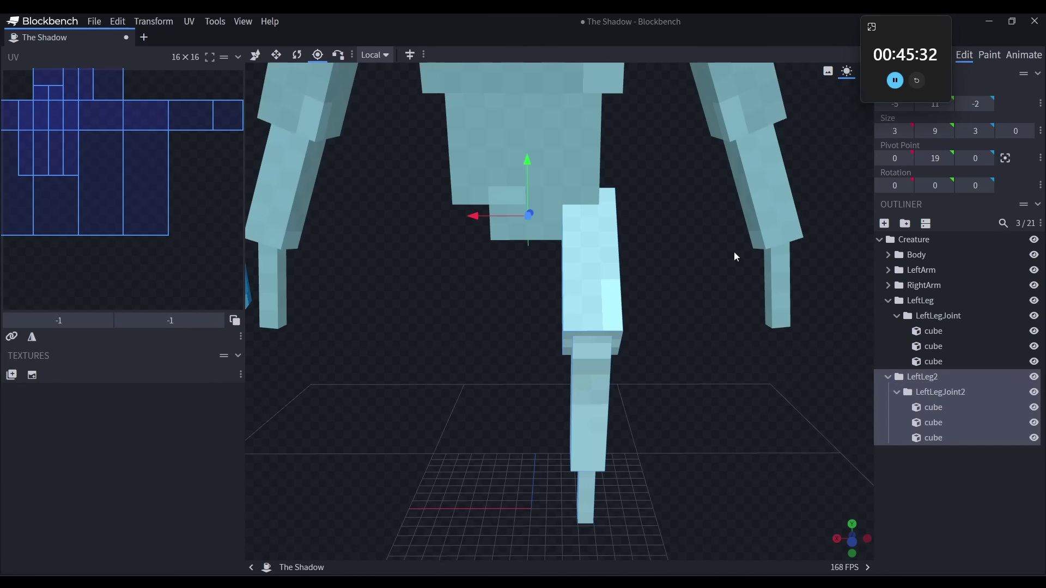
click(153, 21)
mouse_move(183, 60)
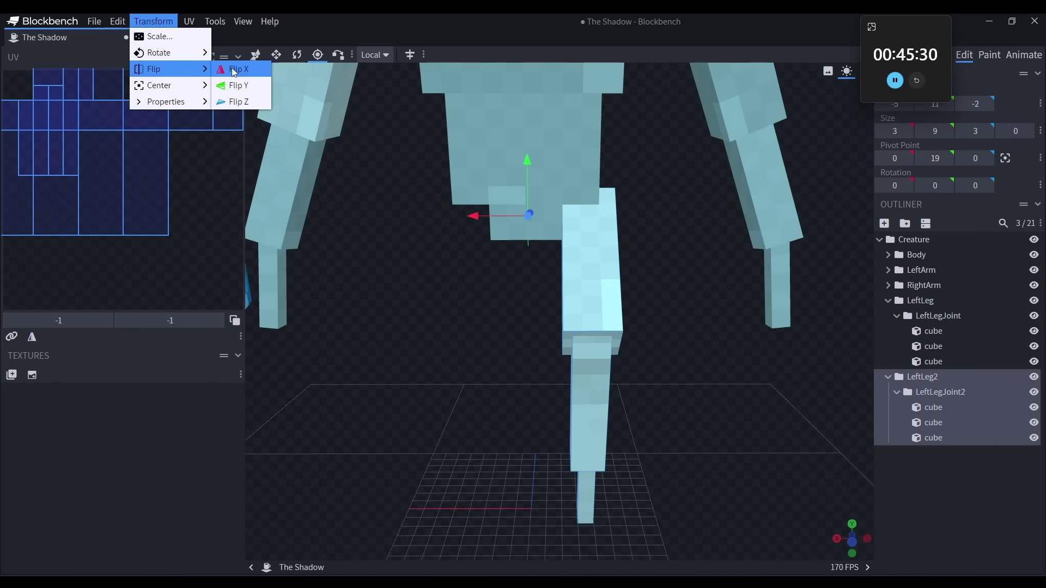
click(240, 68)
click(737, 414)
scroll(635, 398, down, 4)
drag(636, 398, 632, 400)
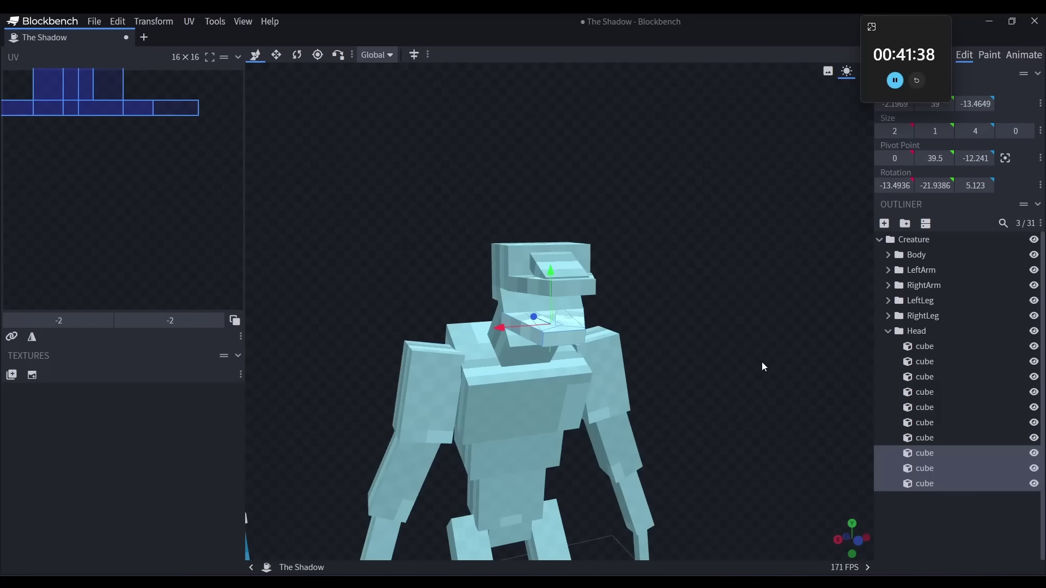
Step: Examine the head and jaw up close and the whole creature's proportions from a distance
drag(761, 362, 798, 354)
scroll(714, 393, up, 6)
drag(714, 392, 700, 423)
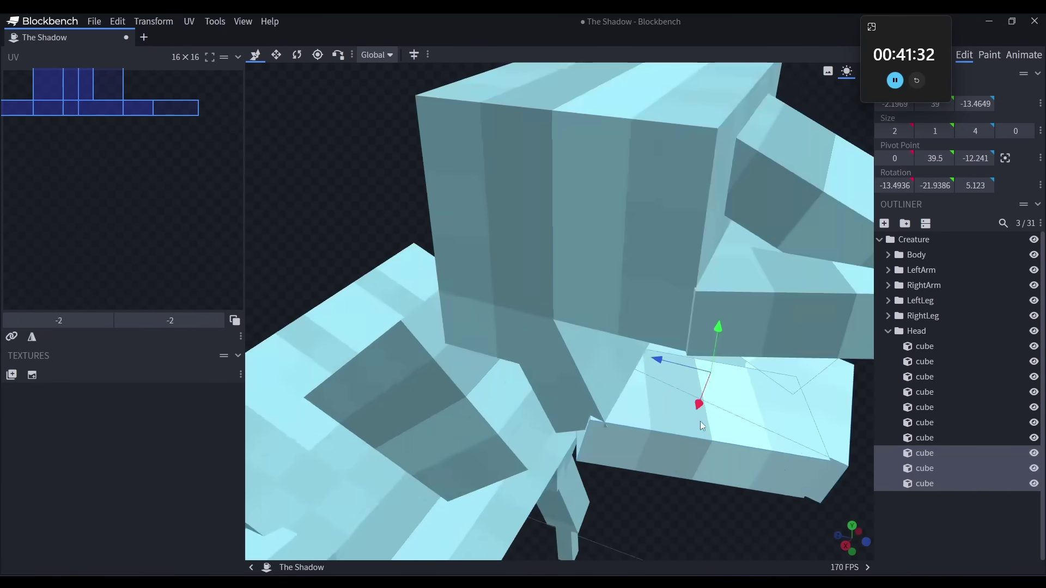
scroll(690, 472, down, 5)
drag(690, 471, 727, 431)
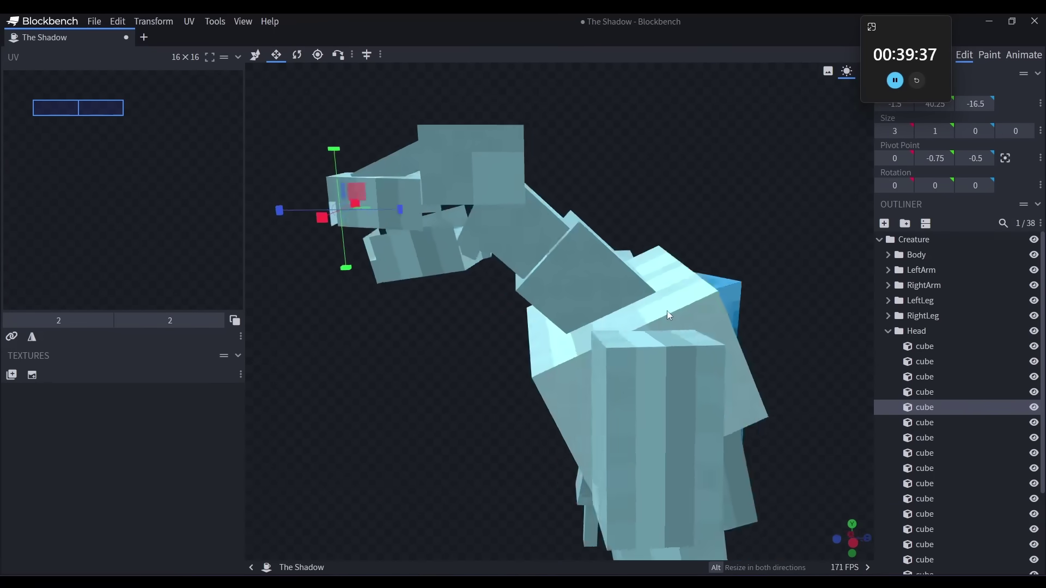
drag(667, 310, 790, 208)
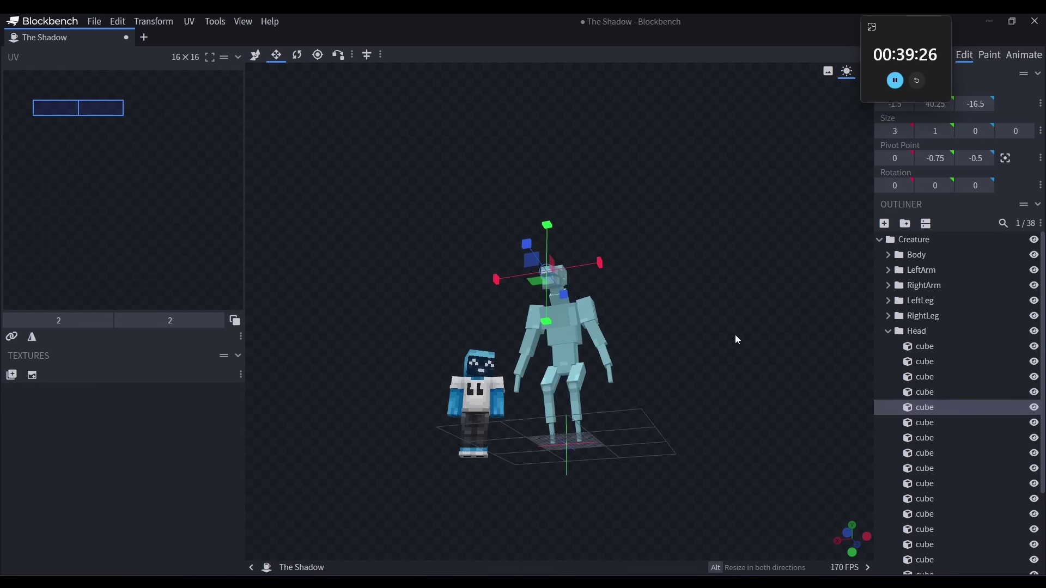
drag(738, 340, 714, 399)
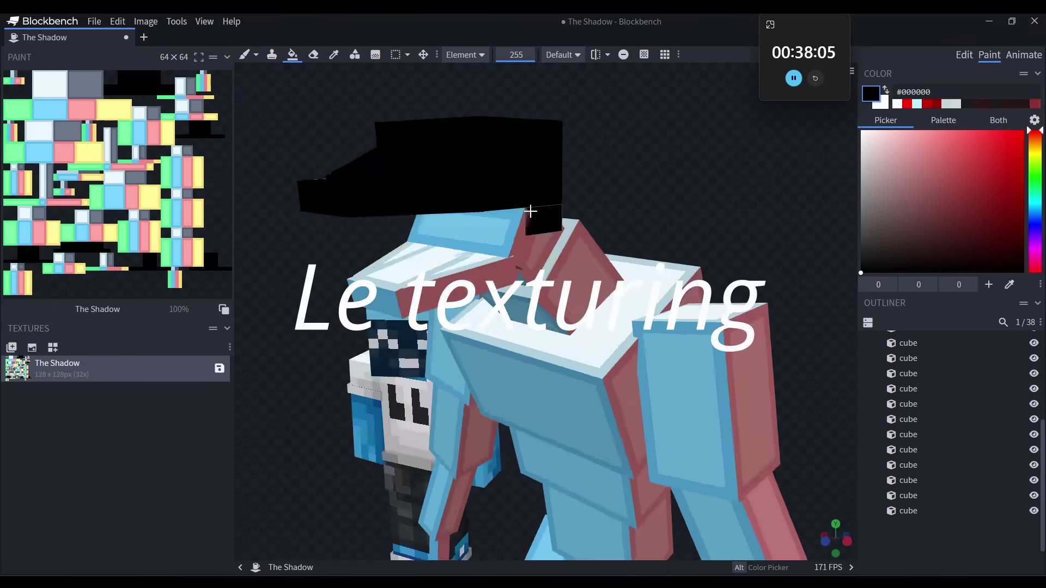
Step: Fill the creature's cubes with solid black (#000000), working from the head over the rest of the body
click(531, 212)
drag(708, 218, 607, 306)
click(607, 306)
scroll(654, 349, down, 3)
click(721, 401)
mouse_move(763, 349)
mouse_down()
mouse_move(745, 401)
mouse_move(709, 327)
mouse_move(653, 305)
mouse_up()
scroll(708, 326, up, 3)
Step: Switch to white (#ffffff) and brush pixel teeth along the front and sides of the lower jaw
click(885, 90)
key(b)
click(514, 253)
click(591, 259)
click(700, 292)
mouse_move(709, 348)
mouse_down()
mouse_move(752, 327)
mouse_move(600, 305)
mouse_up()
drag(439, 292, 441, 267)
drag(478, 304, 561, 273)
mouse_move(763, 284)
mouse_down()
mouse_move(663, 322)
mouse_move(646, 278)
mouse_up()
drag(586, 324, 553, 332)
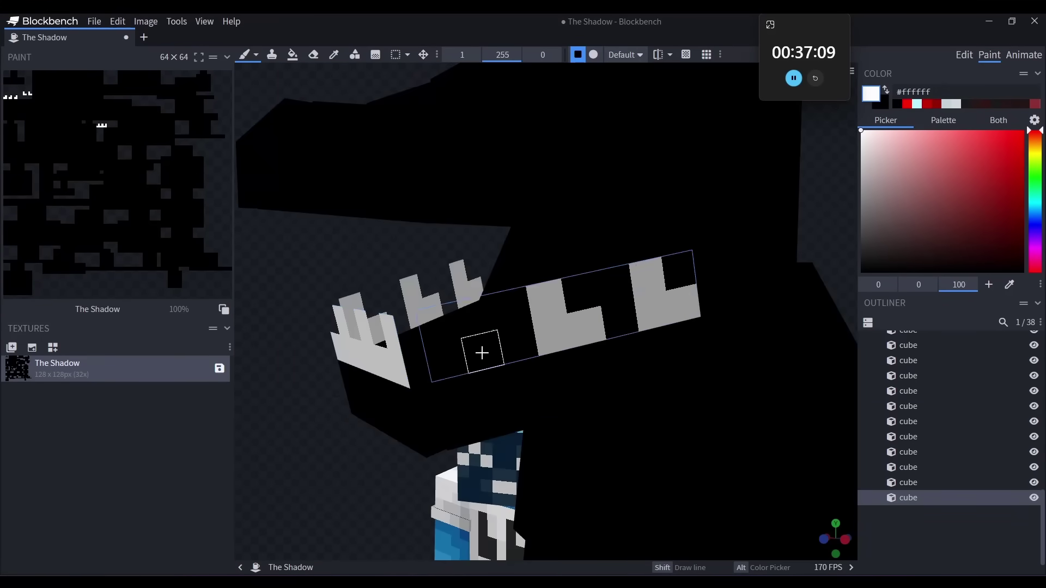
click(547, 299)
drag(482, 348, 439, 321)
Step: Paint white pixel teeth along one side and the front of the upper jaw
right_drag(569, 172, 438, 265)
drag(392, 321, 435, 321)
drag(626, 283, 596, 306)
drag(527, 265, 491, 302)
drag(414, 259, 370, 302)
drag(289, 458, 381, 457)
drag(413, 240, 598, 239)
Step: Paint white teeth along the other side of the upper jaw and two square white eyes on the head
drag(708, 267, 822, 266)
drag(776, 283, 772, 308)
click(743, 284)
drag(678, 316, 644, 283)
drag(578, 317, 579, 284)
click(548, 290)
mouse_move(757, 398)
mouse_down()
mouse_move(640, 413)
mouse_move(747, 420)
mouse_move(652, 366)
mouse_move(711, 382)
mouse_move(571, 345)
mouse_up()
scroll(687, 404, down, 5)
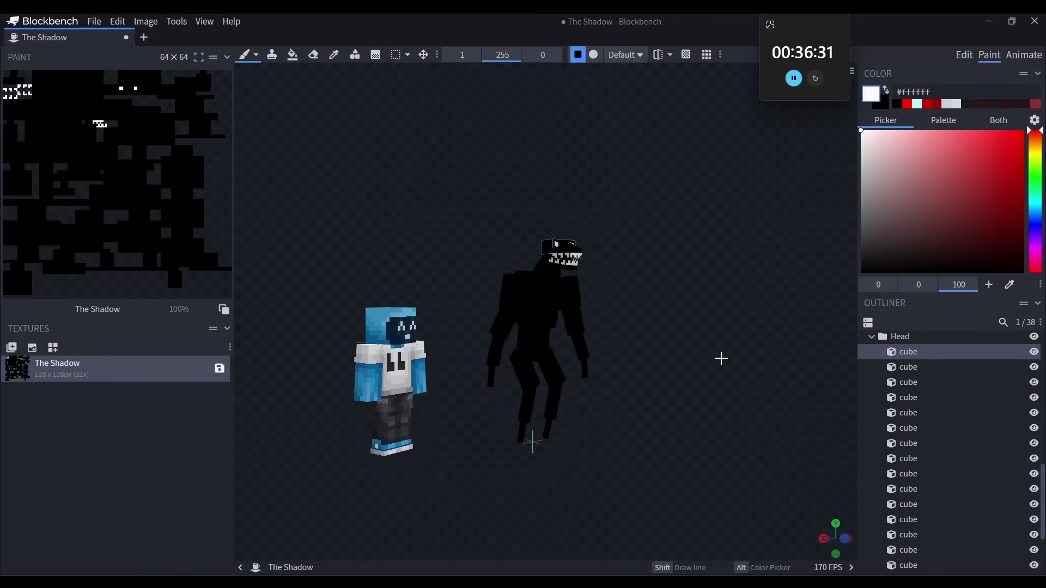
Step: Switch to black and try notching the lower inner corner of each white eye
drag(721, 357, 674, 402)
scroll(708, 371, up, 5)
drag(721, 358, 749, 351)
scroll(708, 353, up, 3)
click(887, 91)
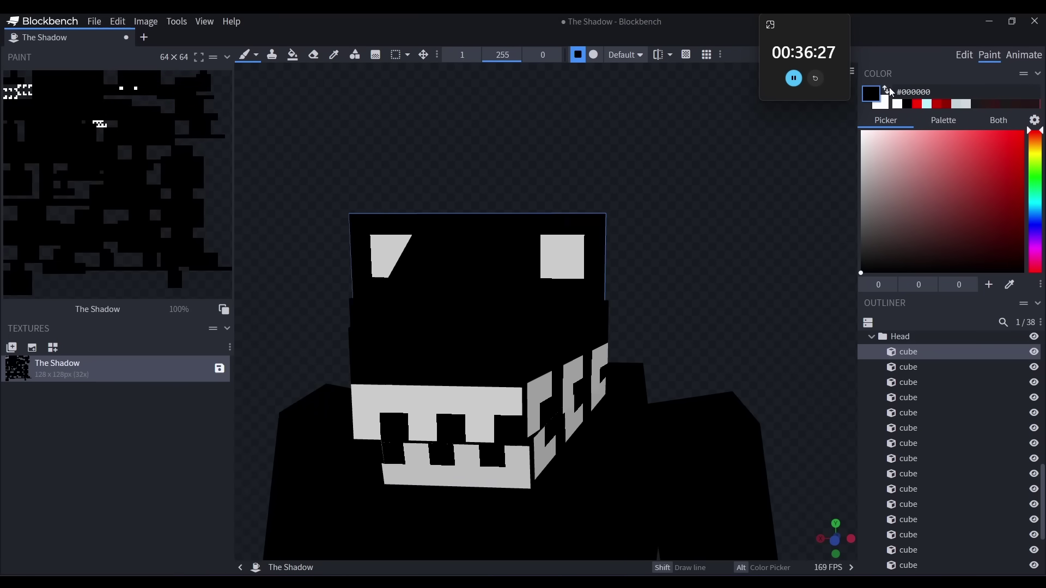
drag(467, 228, 748, 210)
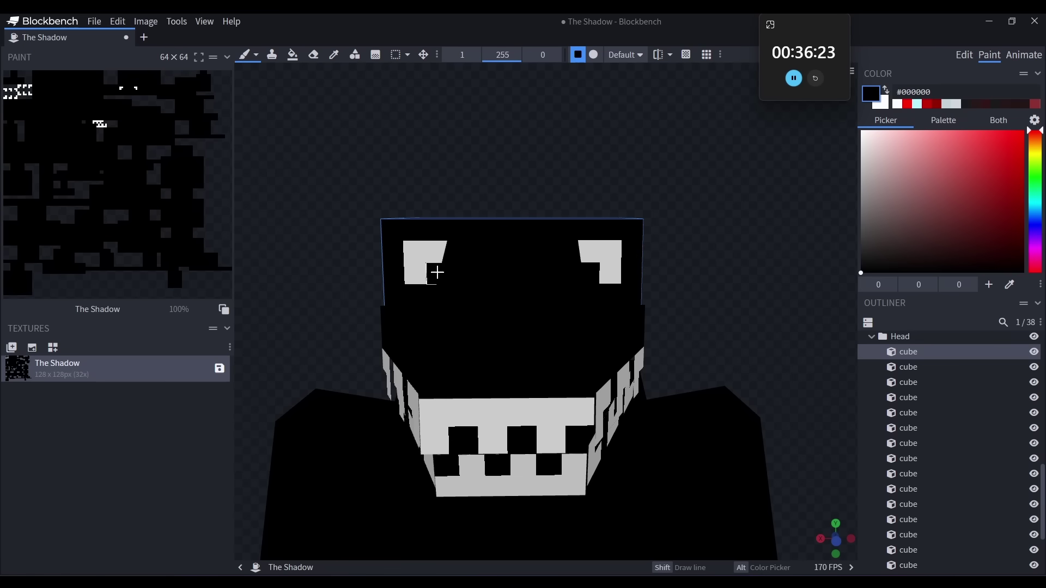
scroll(772, 217, down, 2)
click(575, 271)
click(469, 270)
scroll(707, 249, down, 3)
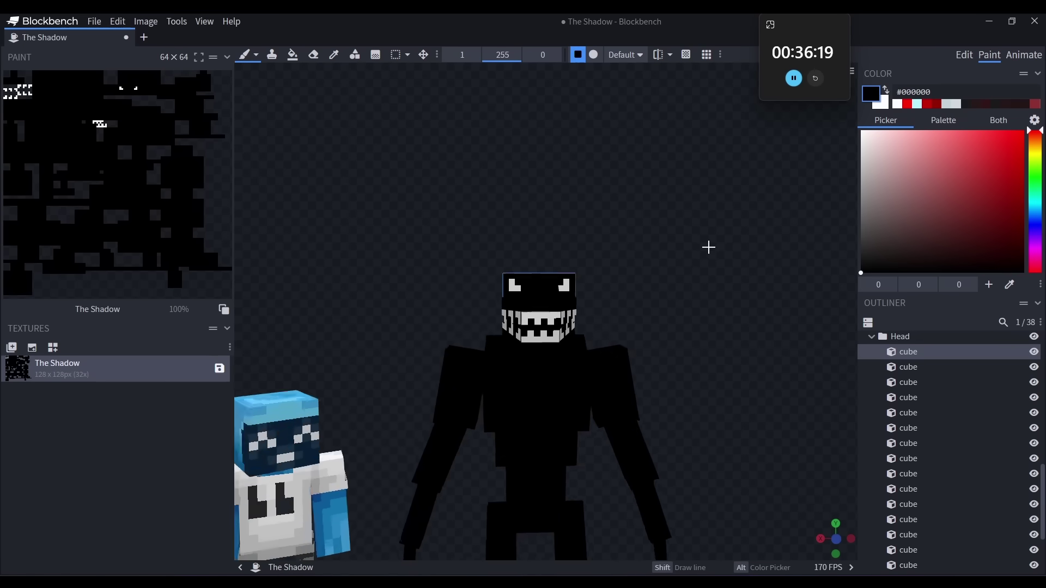
Step: Try black notches in the lower outer corners of both white eyes instead
scroll(708, 246, down, 2)
scroll(701, 255, up, 4)
mouse_move(714, 278)
mouse_down()
mouse_move(661, 280)
mouse_move(753, 291)
mouse_move(728, 292)
mouse_up()
scroll(651, 283, up, 4)
scroll(728, 291, down, 2)
click(593, 252)
drag(693, 238, 785, 238)
scroll(734, 292, down, 5)
drag(733, 292, 757, 315)
scroll(757, 315, up, 5)
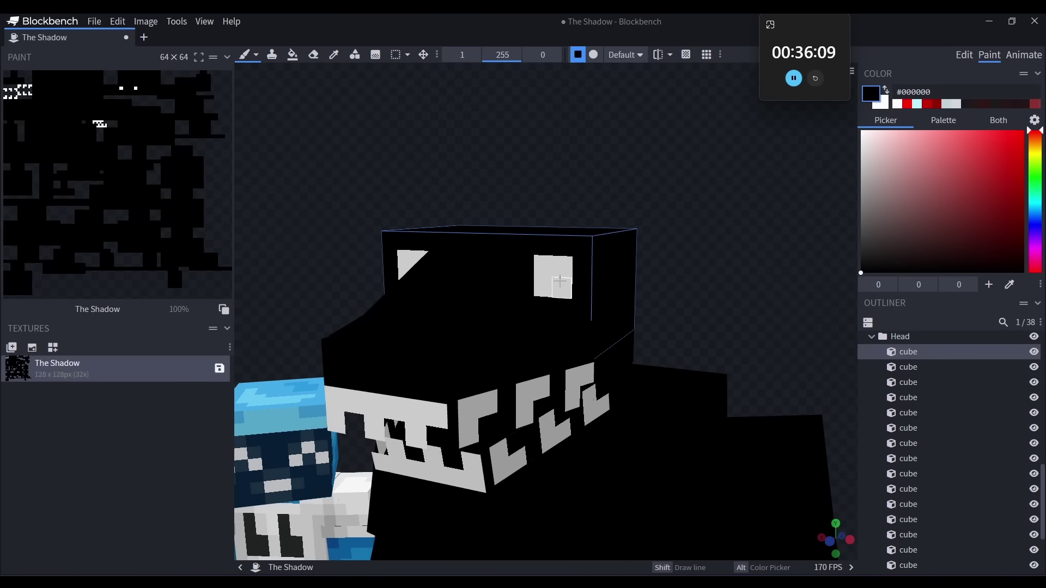
drag(702, 251, 644, 265)
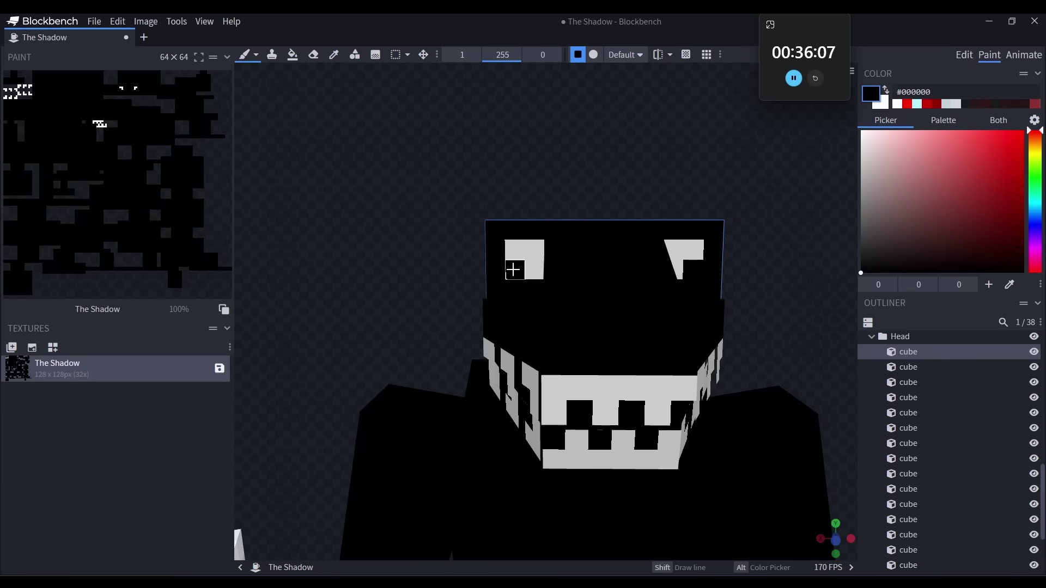
drag(773, 251, 749, 251)
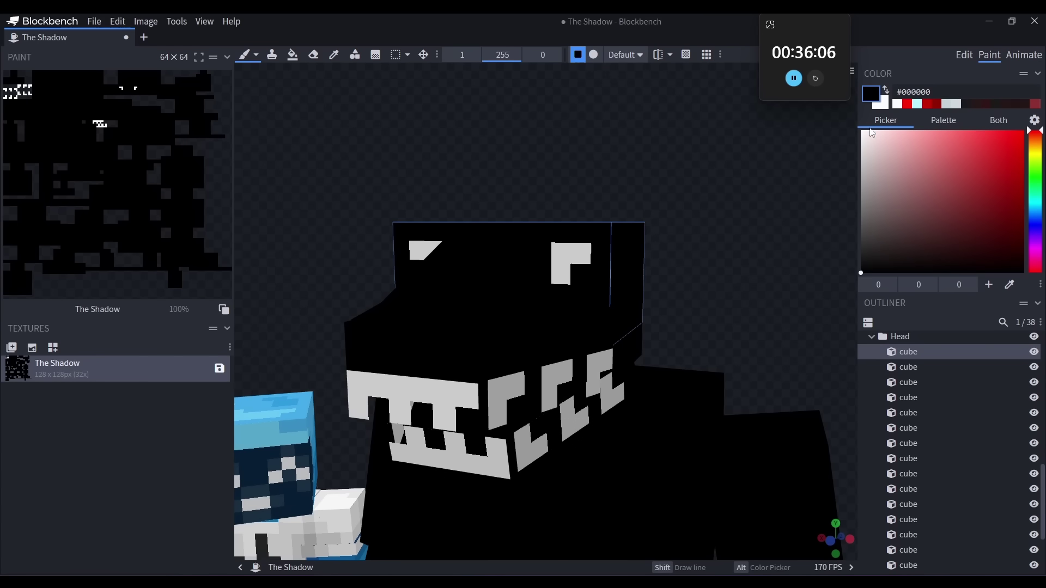
Step: Switch to white and try extending the notched eyes with extra pixels, outward on one and upward on the other
click(887, 86)
drag(576, 193, 538, 259)
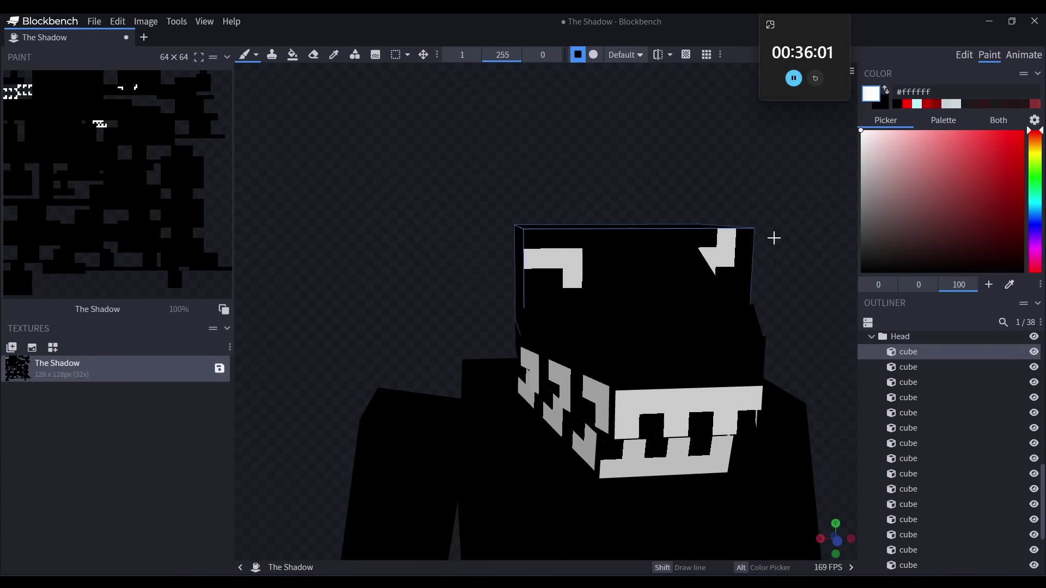
drag(691, 213, 564, 245)
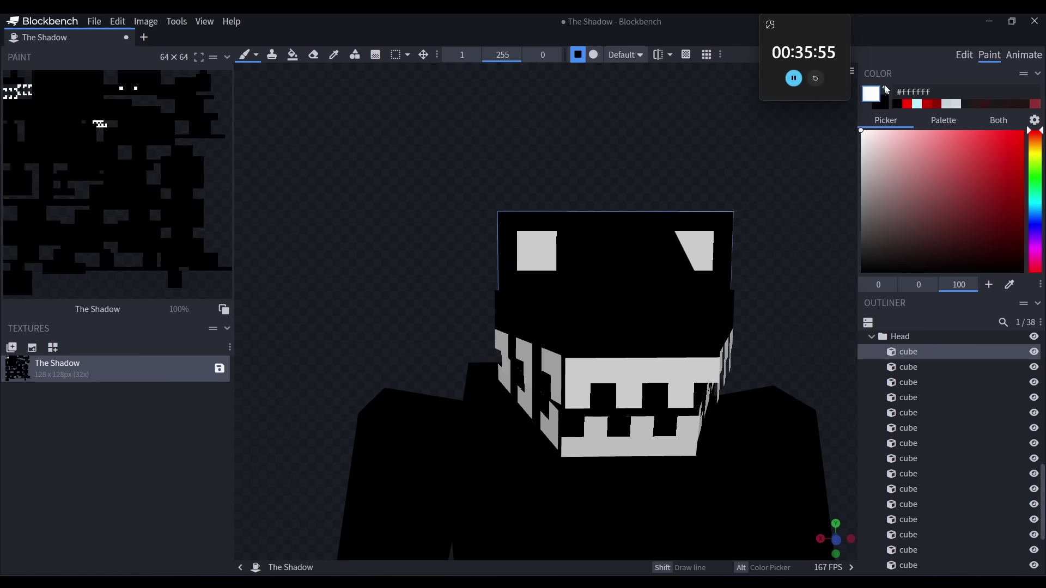
scroll(472, 158, down, 5)
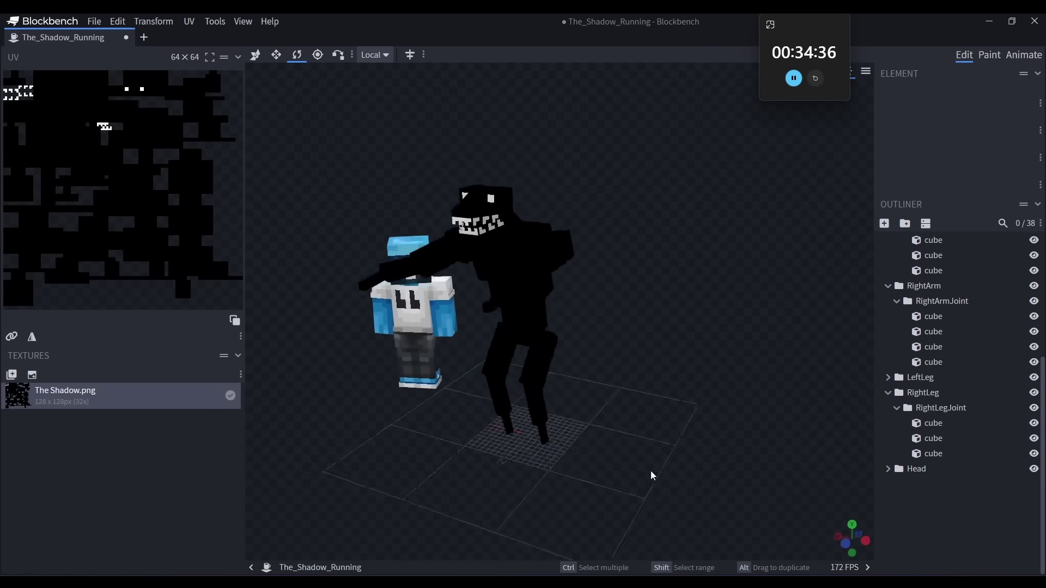
drag(650, 471, 622, 442)
scroll(700, 424, up, 5)
scroll(699, 422, down, 5)
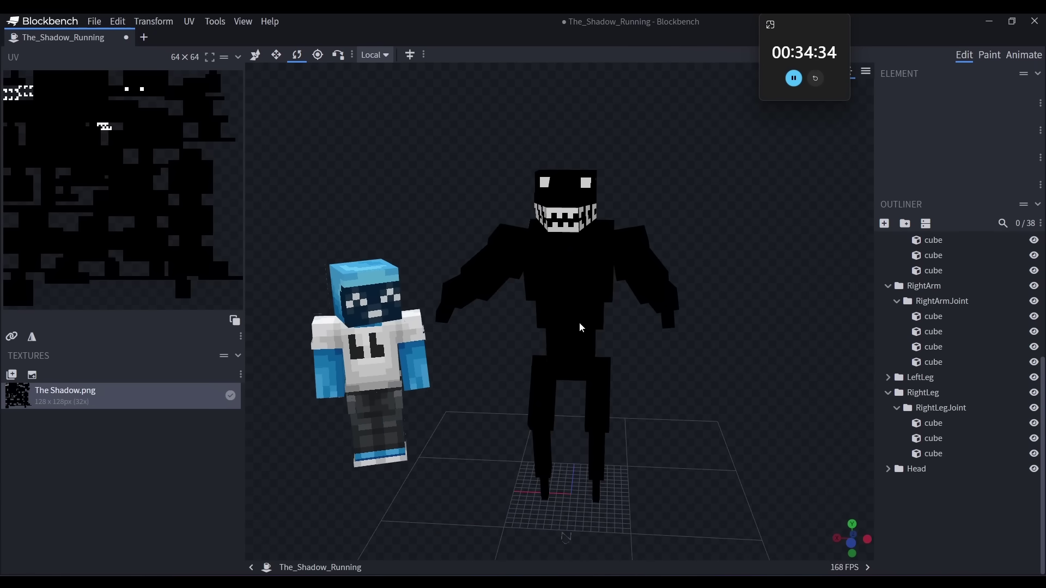
Step: Switch to MCreator and show the workspace's 3D models and texture mappings resources
key(alt+Tab)
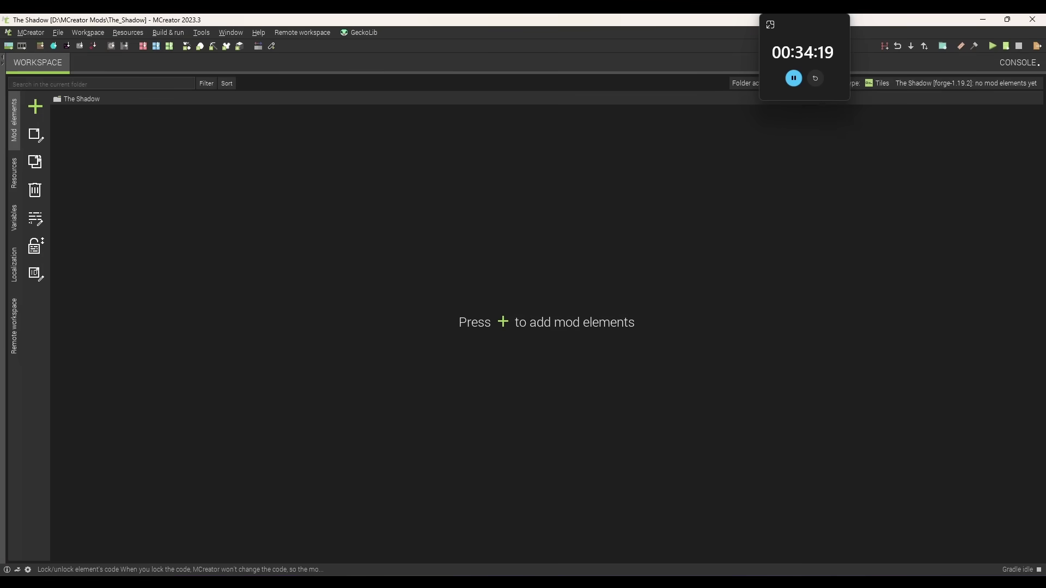
click(15, 176)
click(103, 101)
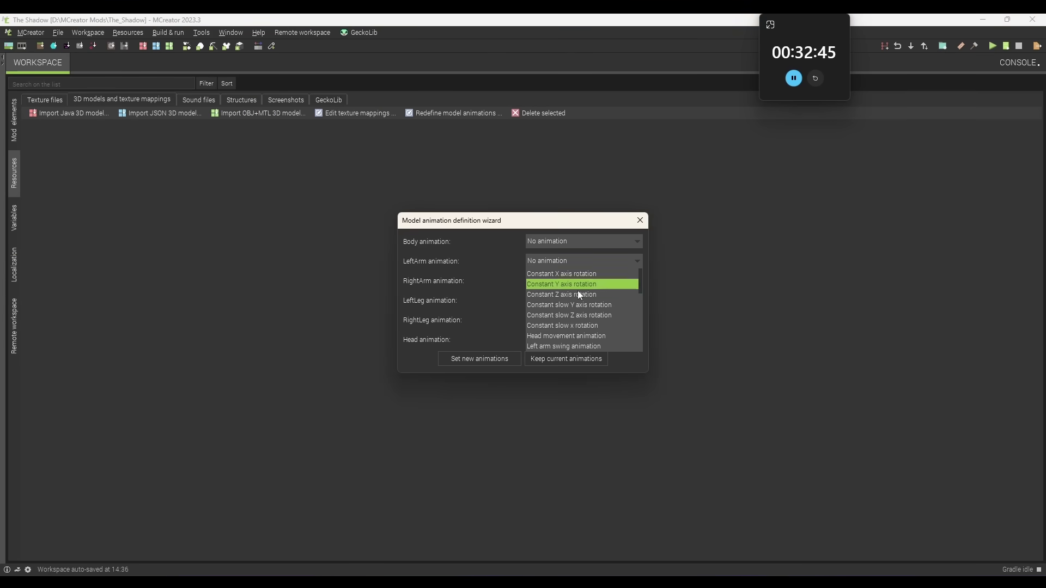
Step: Assign Left arm swing animation to the LeftArm part and Right arm swing animation to the RightArm part
scroll(579, 306, down, 1)
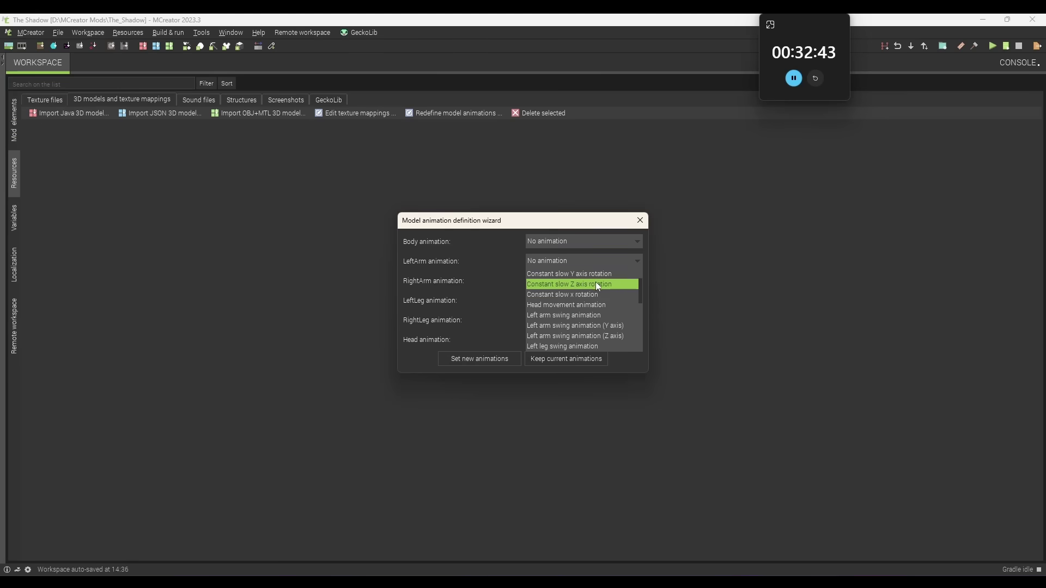
scroll(577, 277, down, 1)
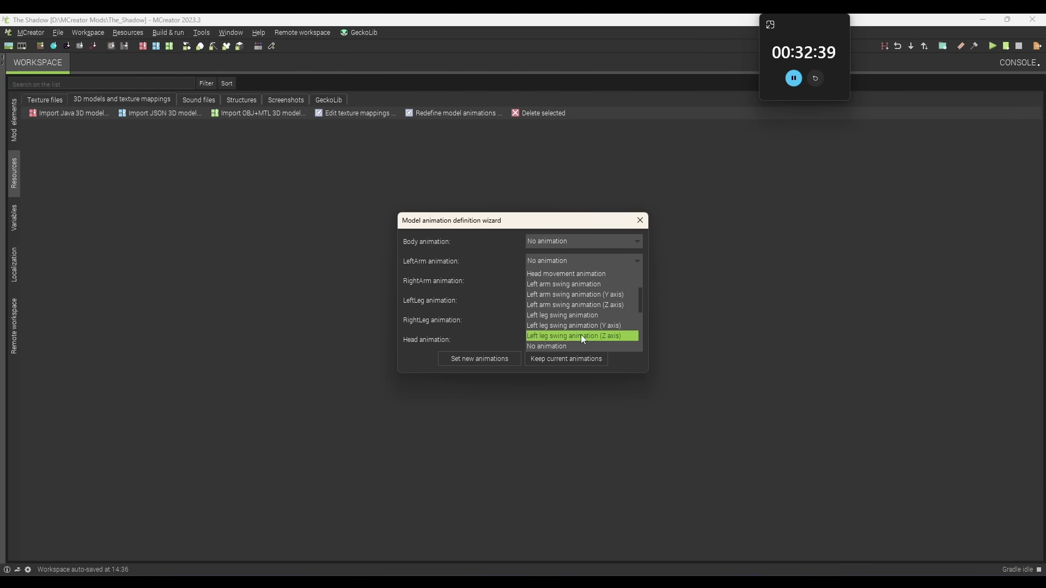
click(574, 286)
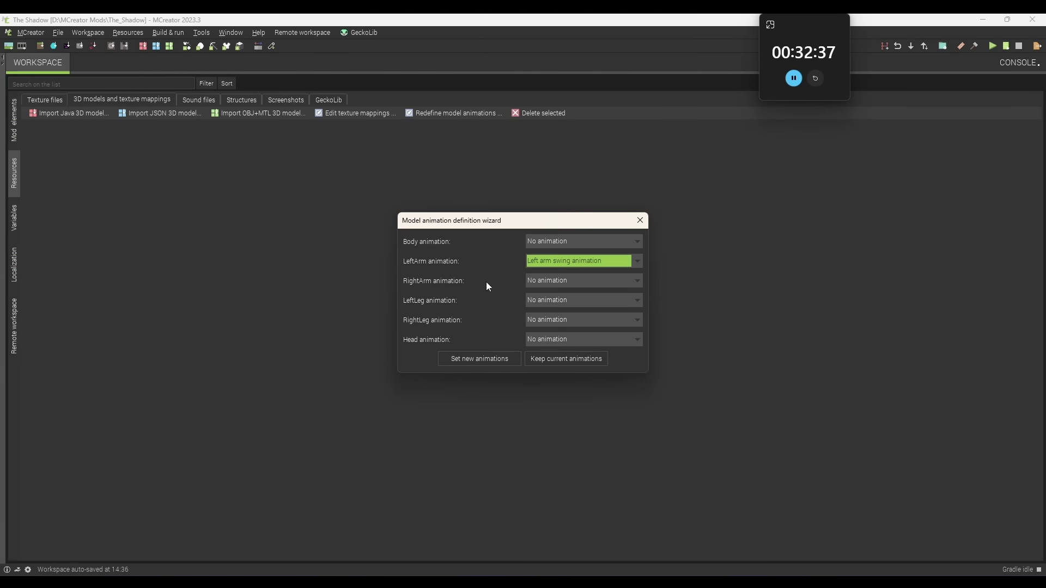
click(567, 280)
click(579, 309)
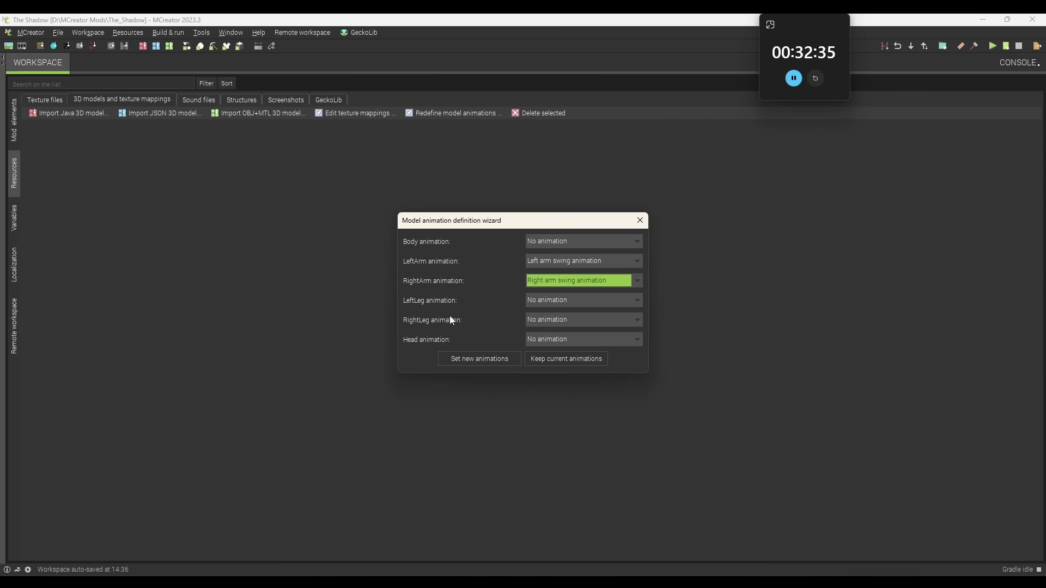
Step: Assign Left leg swing animation to the LeftLeg part and browse the animation choices for RightLeg
click(535, 300)
scroll(590, 351, up, 4)
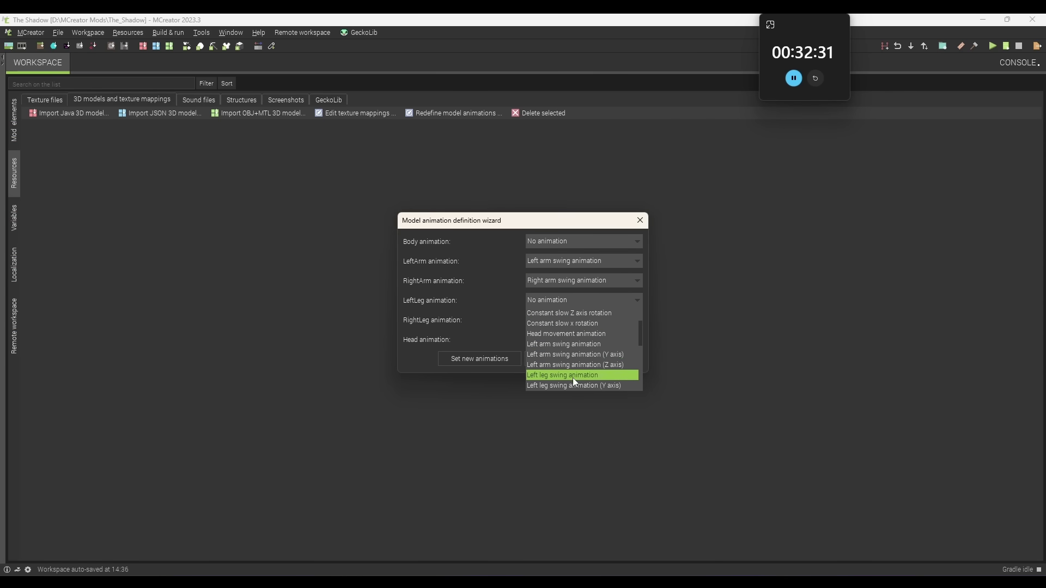
click(573, 376)
click(588, 321)
scroll(583, 382, down, 4)
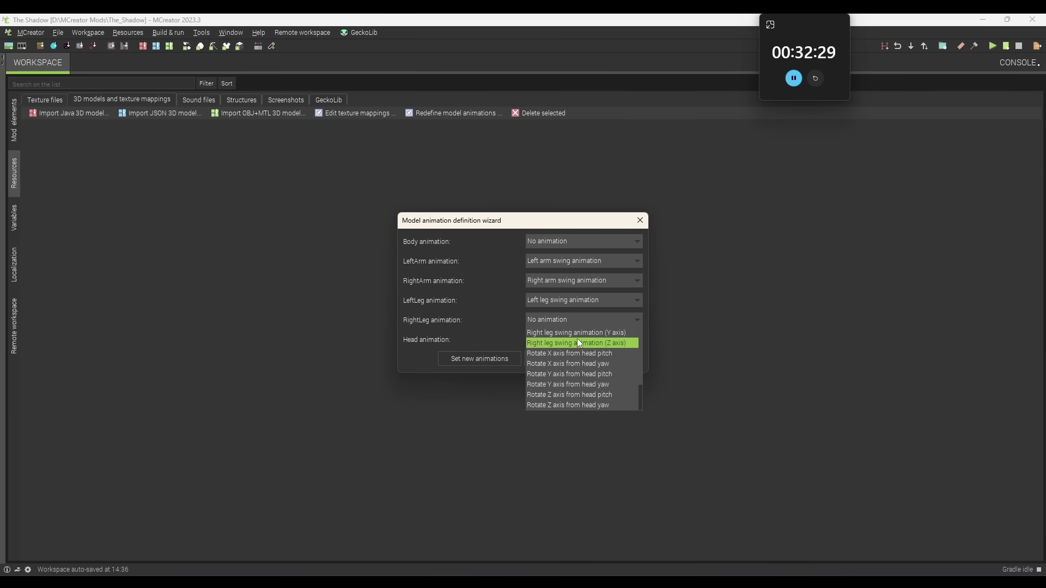
scroll(572, 390, down, 2)
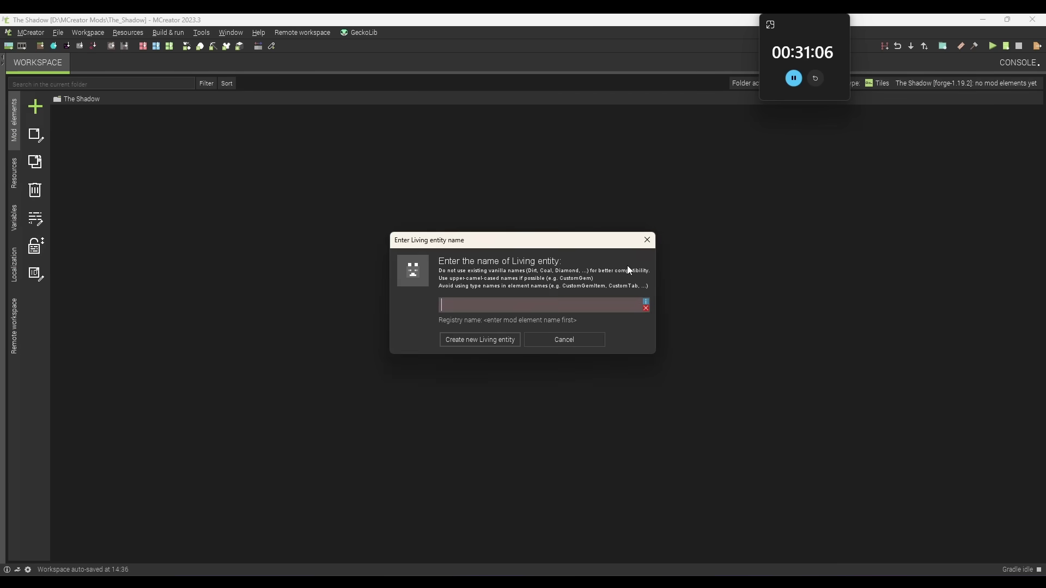
Step: Name the new living entity TheShadow and create it
text(S)
key(BackSpace)
text(Th)
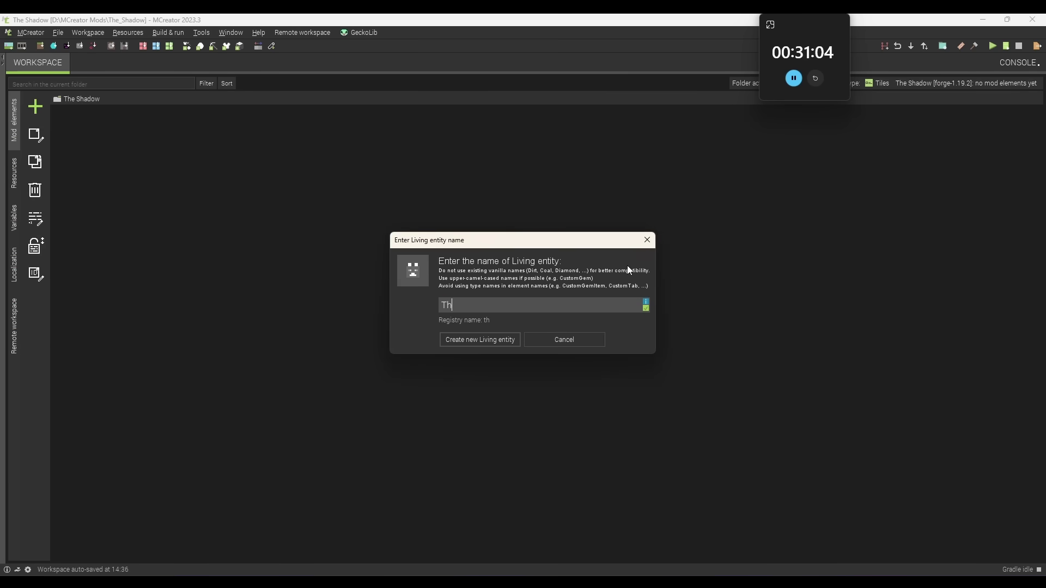
text(eShadow)
click(483, 345)
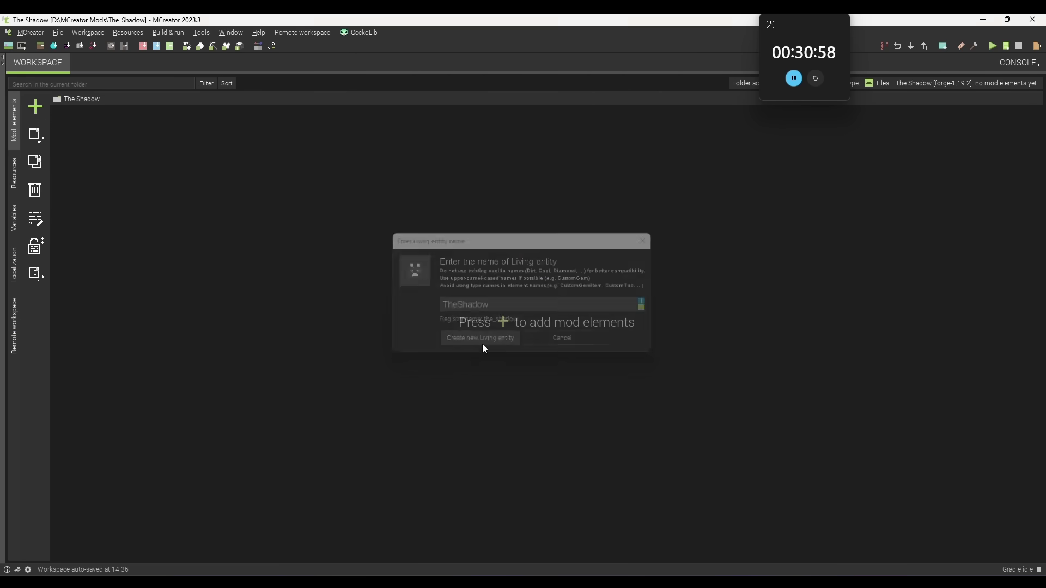
Step: Set the entity model to ModelThe_Shadow and its texture to the_shadow.png
click(610, 222)
scroll(624, 322, down, 5)
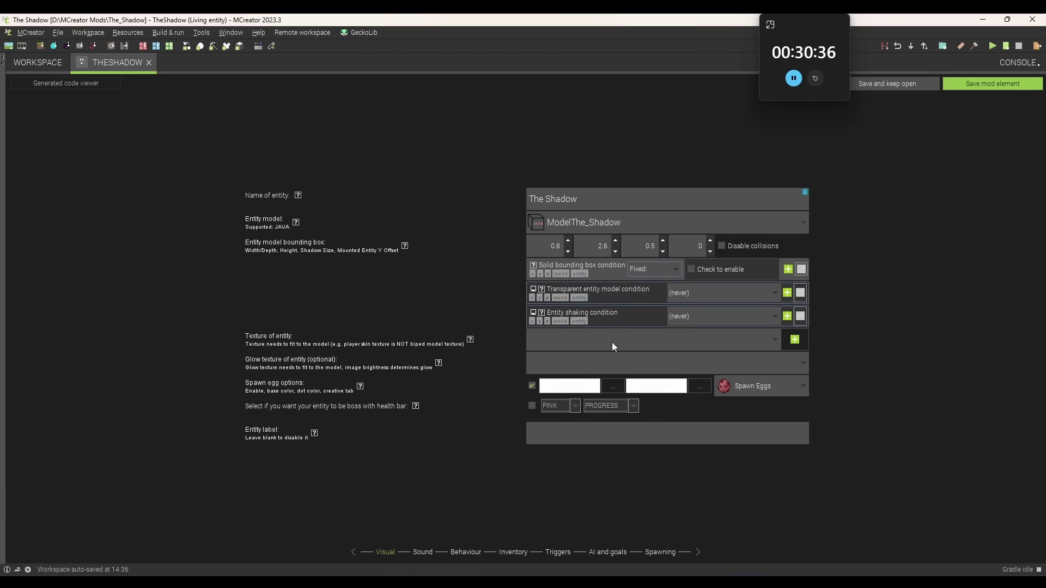
click(613, 342)
click(567, 373)
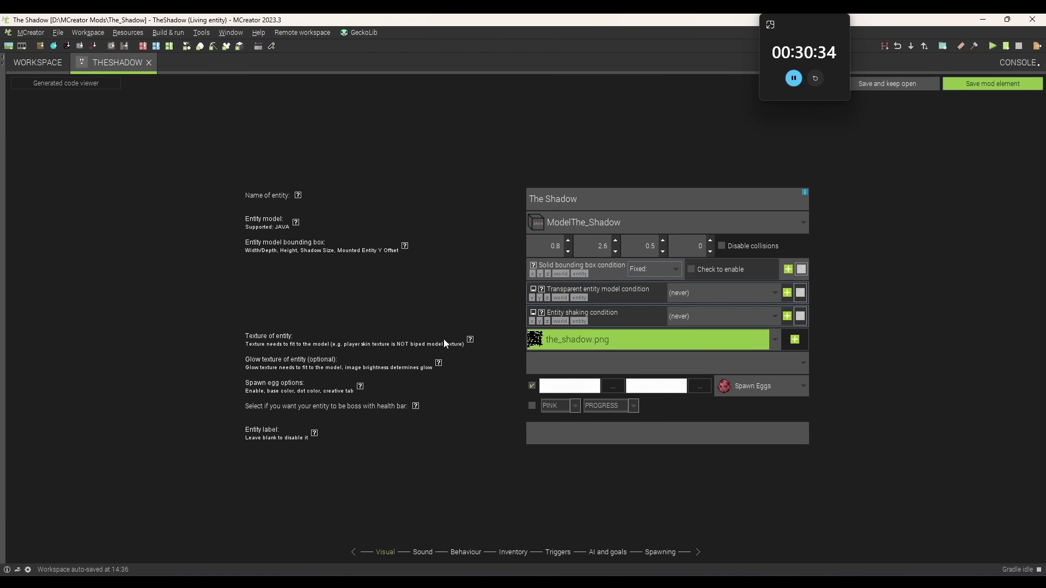
Step: Open the entity texture the_shadow.png from the workspace resources for image editing
click(37, 62)
click(14, 173)
double_click(39, 151)
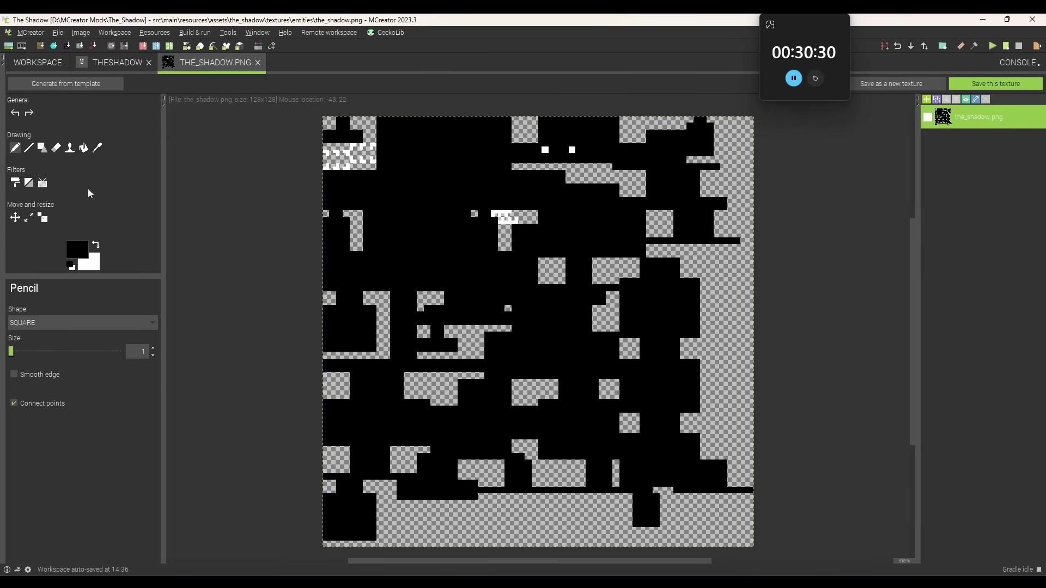
Step: Try erasing a black area in the middle of the texture with an enlarged square Eraser, and undo the stroke
click(57, 147)
click(153, 348)
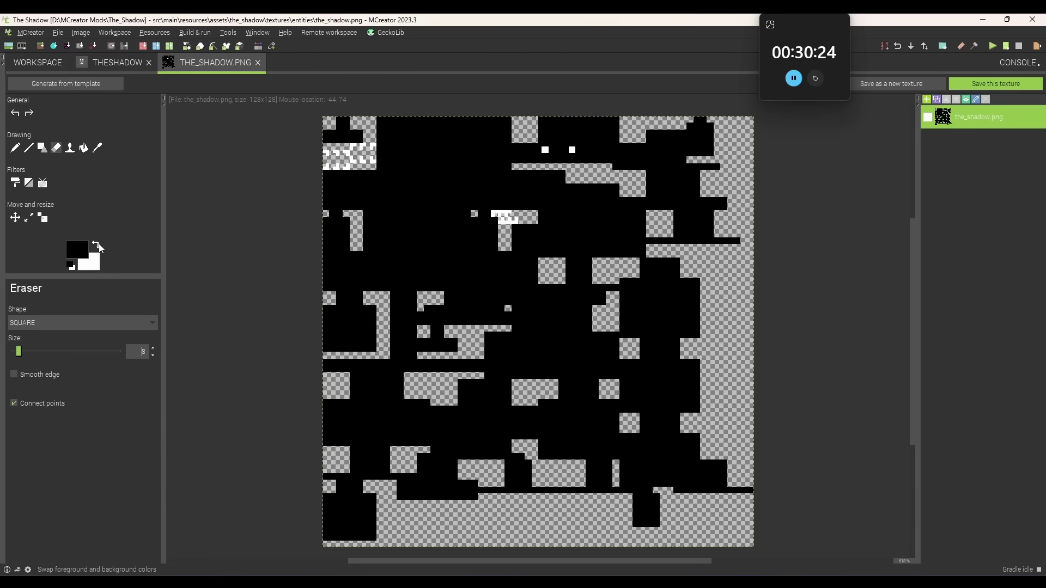
drag(18, 351, 38, 352)
mouse_move(447, 444)
mouse_down()
mouse_move(343, 493)
mouse_move(752, 485)
mouse_move(685, 349)
mouse_move(417, 381)
mouse_move(358, 514)
mouse_move(589, 499)
mouse_move(360, 449)
mouse_move(474, 390)
mouse_move(659, 346)
mouse_move(479, 308)
mouse_move(502, 278)
mouse_move(472, 297)
mouse_up()
key(ctrl+z)
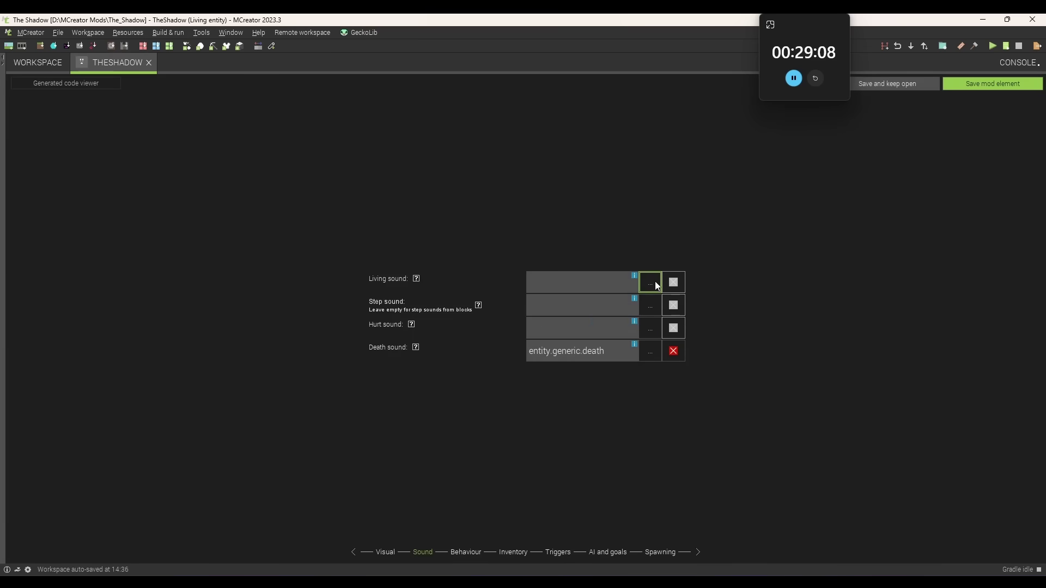
Step: Set the entity's living sound to ambient.cave, filtering the sound list by "cave"
click(651, 282)
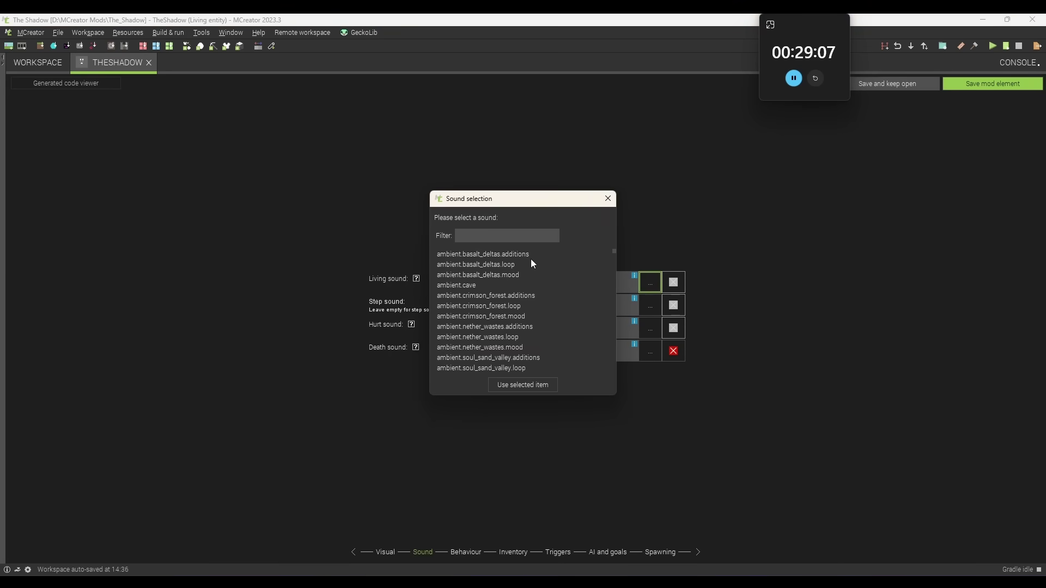
text(cave)
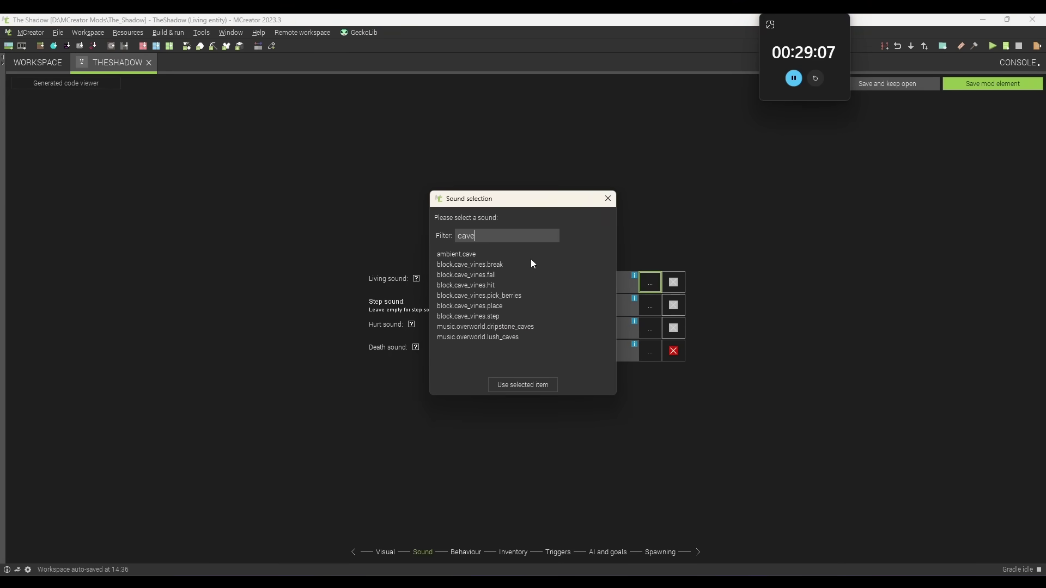
double_click(482, 254)
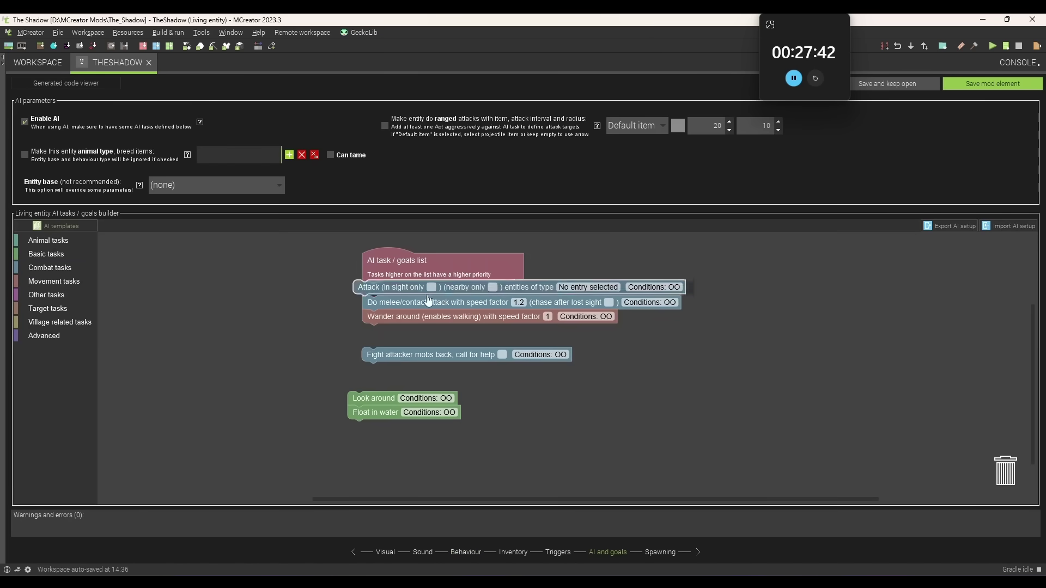
Step: Attach the Attack task at the head of the AI list, enable in sight only, and target Player entities
drag(428, 301, 430, 301)
click(440, 289)
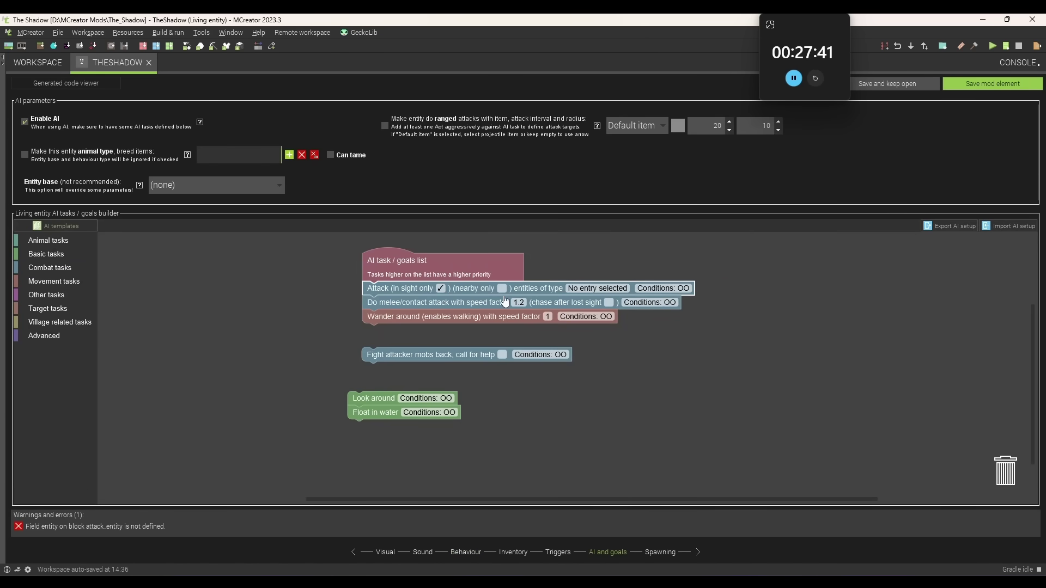
click(597, 288)
text(player)
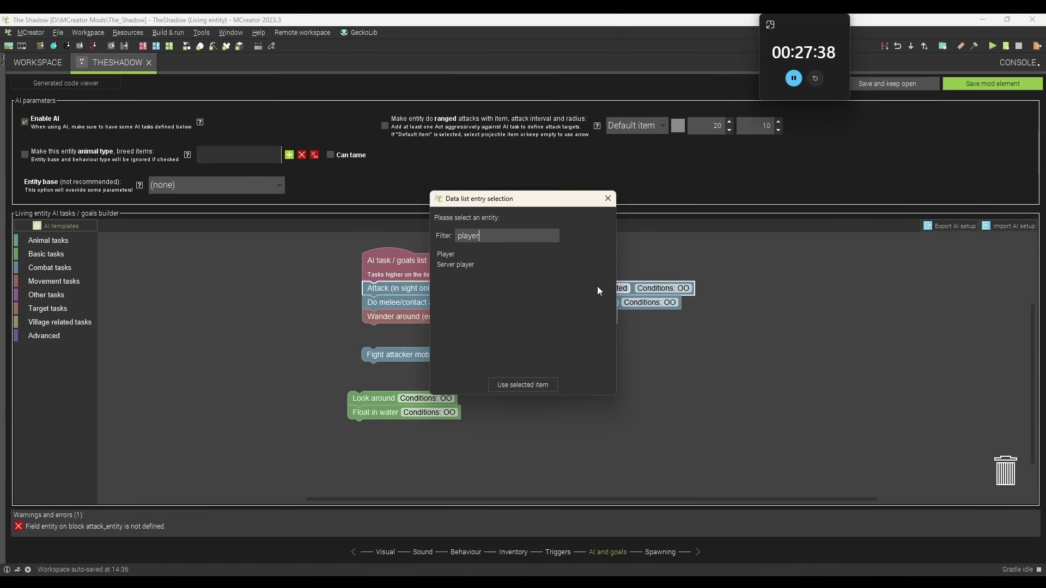
double_click(452, 254)
Step: Attach the loose "Fight attacker mobs back" task to the AI list between the melee attack and wander tasks
click(50, 282)
click(49, 267)
click(656, 476)
click(426, 358)
drag(426, 358, 426, 321)
Step: Set the melee attack task's speed factor to 2 and enable chasing after lost sight
click(523, 300)
text(2)
click(590, 342)
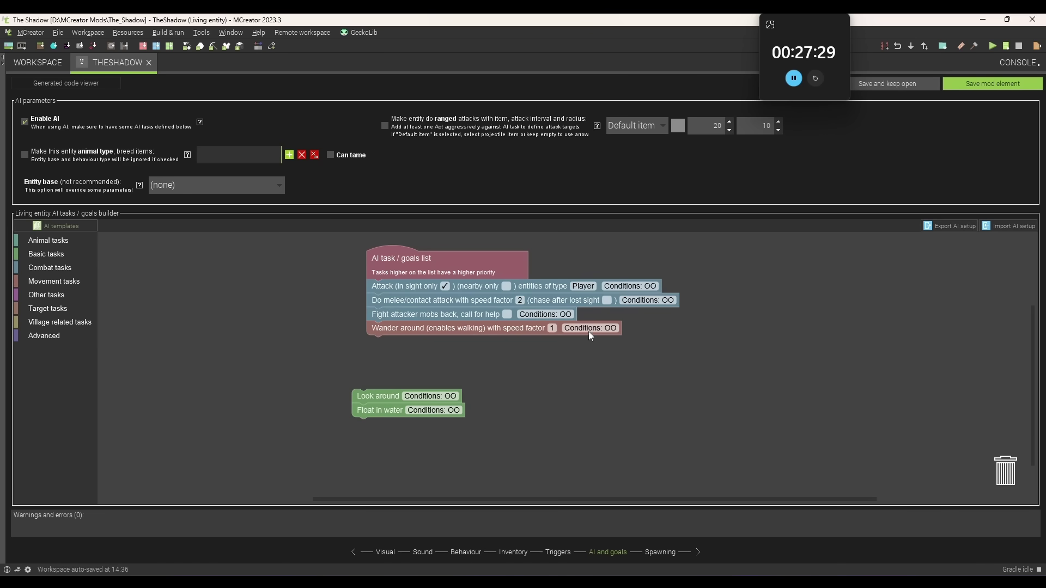
click(606, 300)
Step: Attach the Look around and Float in water tasks to the end of the AI task list
click(491, 361)
drag(368, 403, 383, 348)
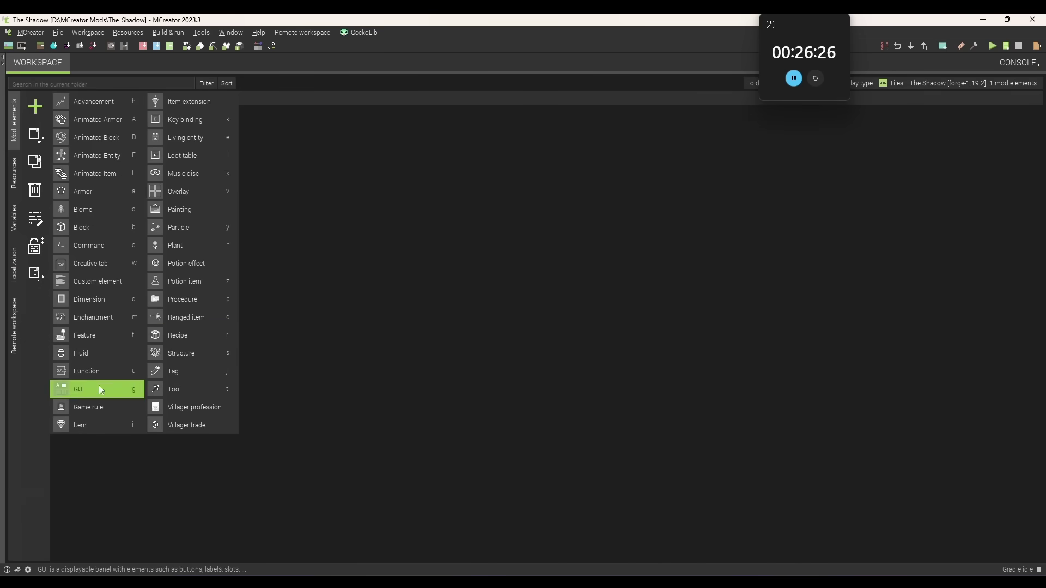
Step: Duplicate the TheShadow mod element under the name TheShadowRunning
key(e)
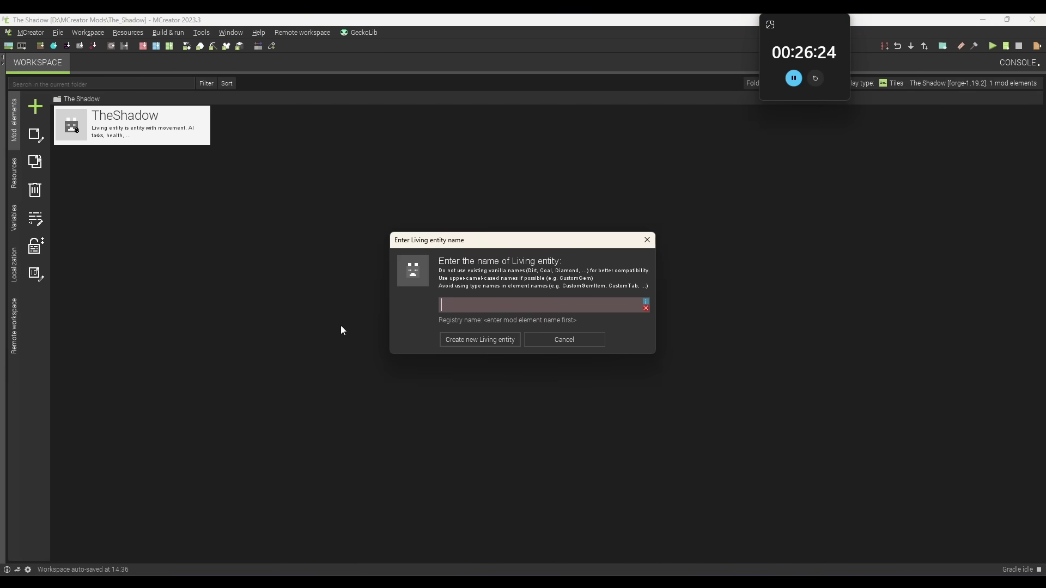
click(648, 238)
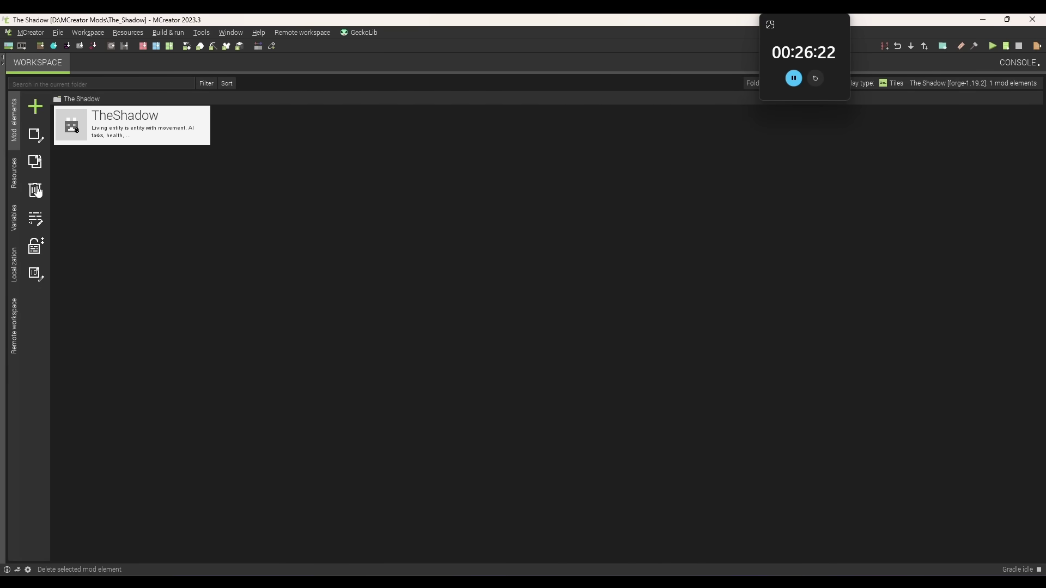
click(34, 161)
text(TheShado)
text(wHunting)
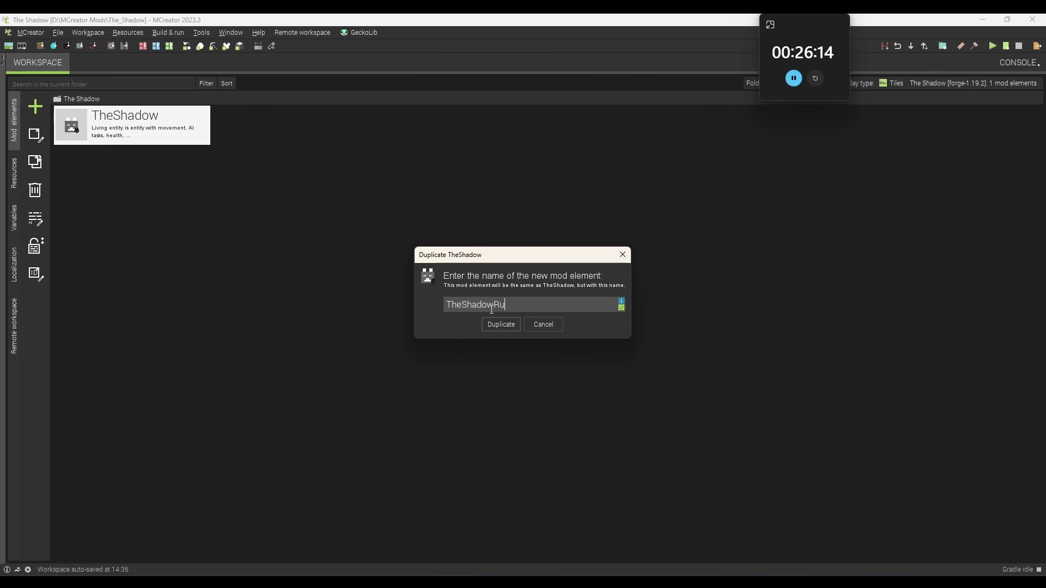
text(ng)
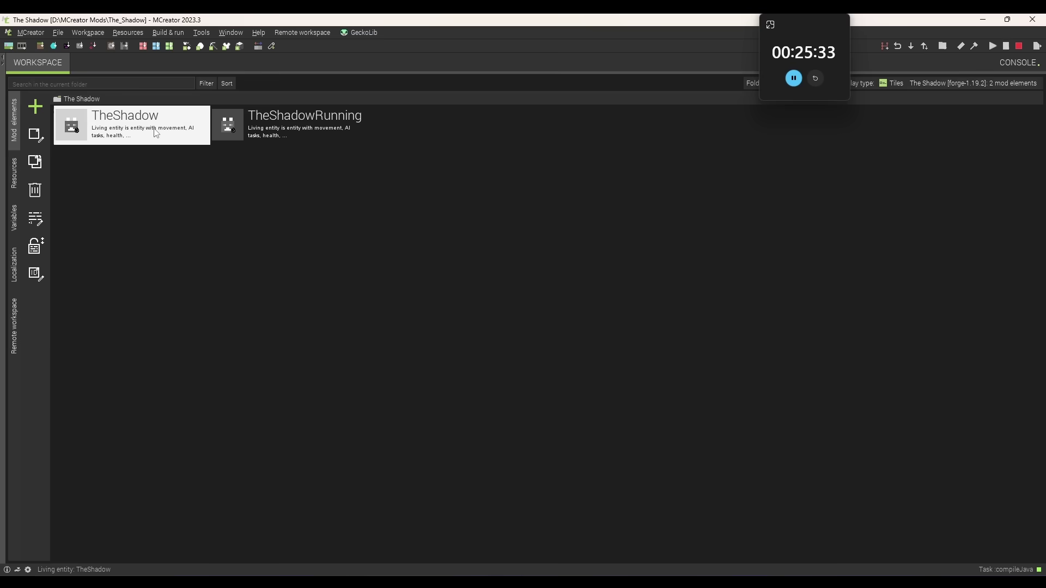
Step: Reopen the TheShadow entity and show its trigger procedures
double_click(125, 126)
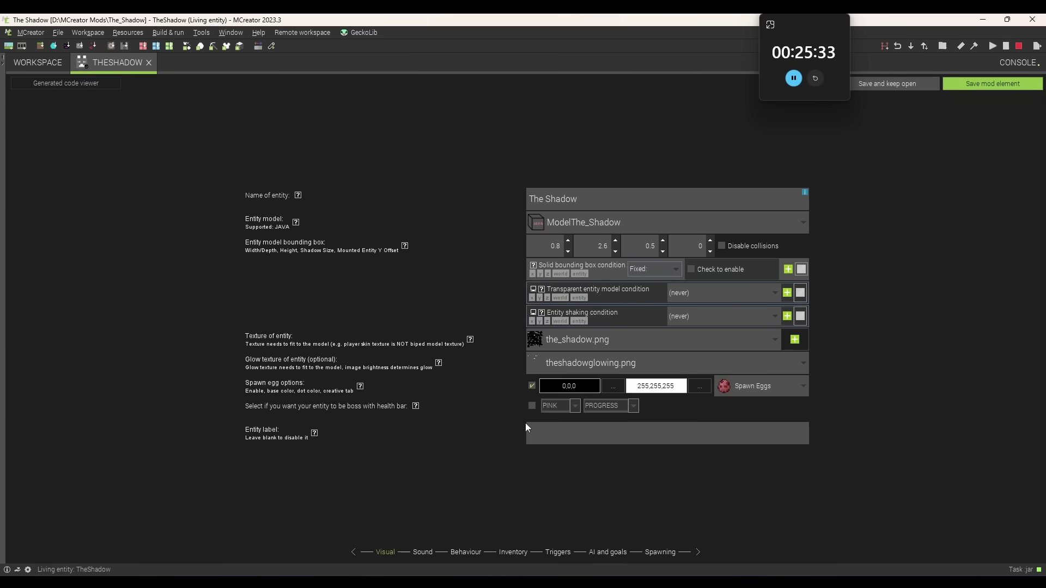
click(561, 552)
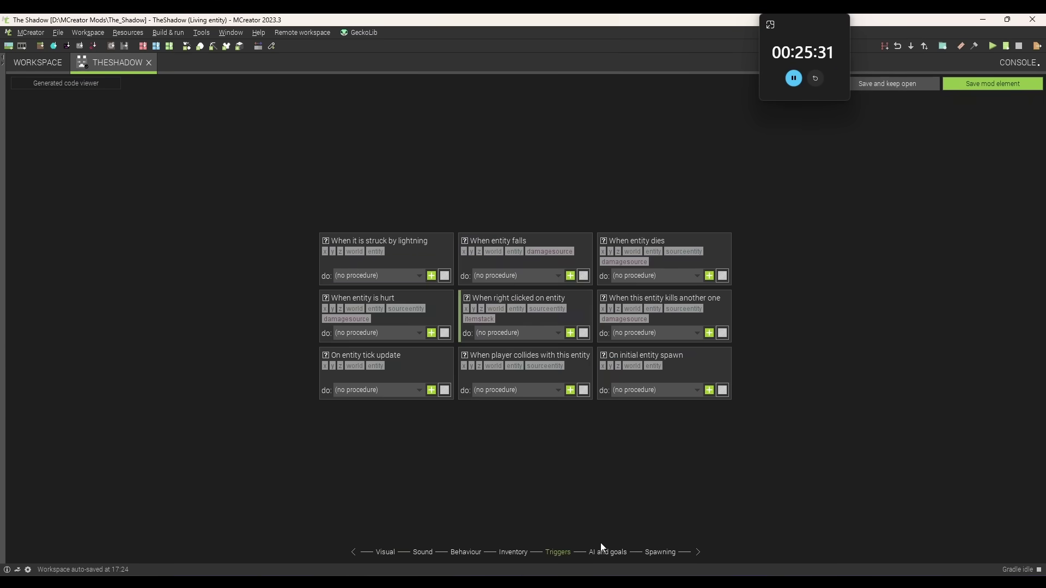
click(37, 68)
click(112, 63)
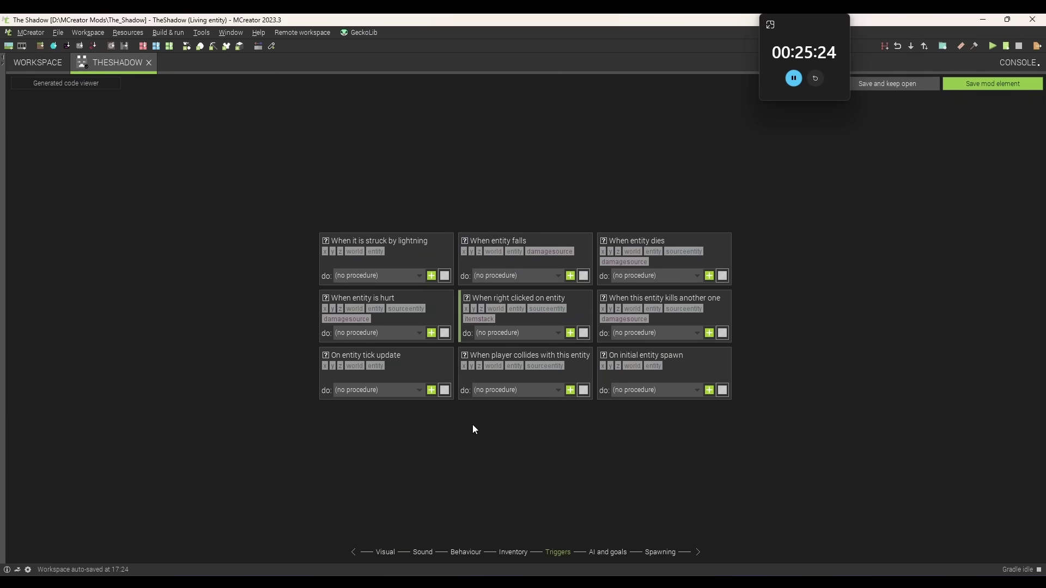